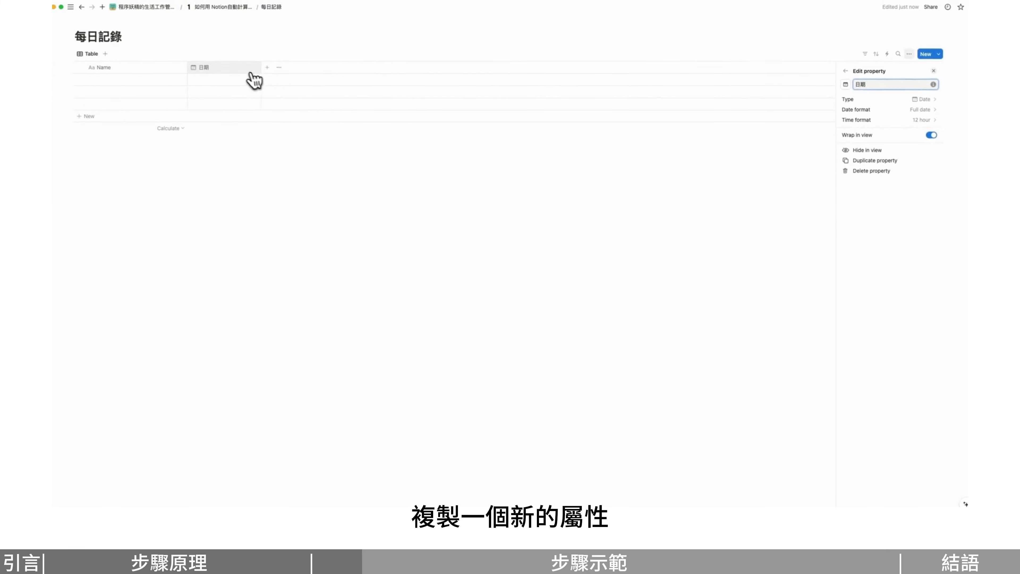
# Duplicate the 日期 date property, rename the copy 起床時間, and widen its column slightly.
pyautogui.click(225, 68)
pyautogui.click(229, 166)
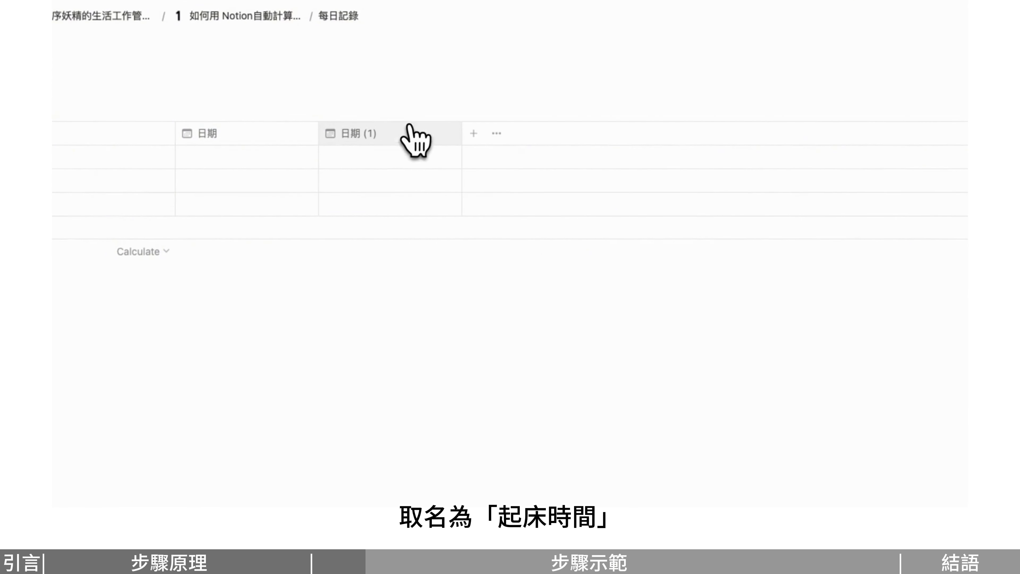
pyautogui.click(408, 135)
pyautogui.write('起床時間')
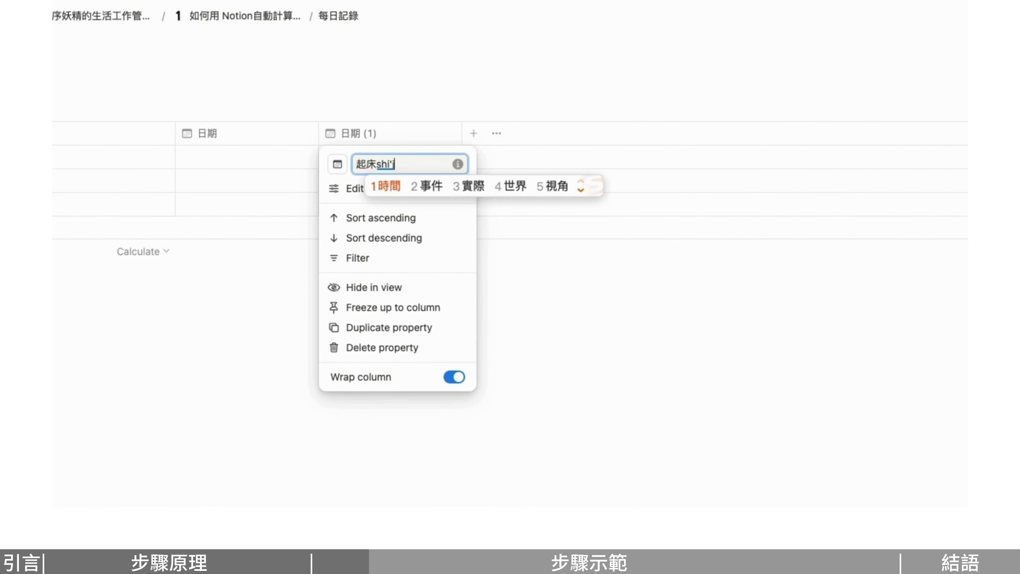
pyautogui.click(415, 124)
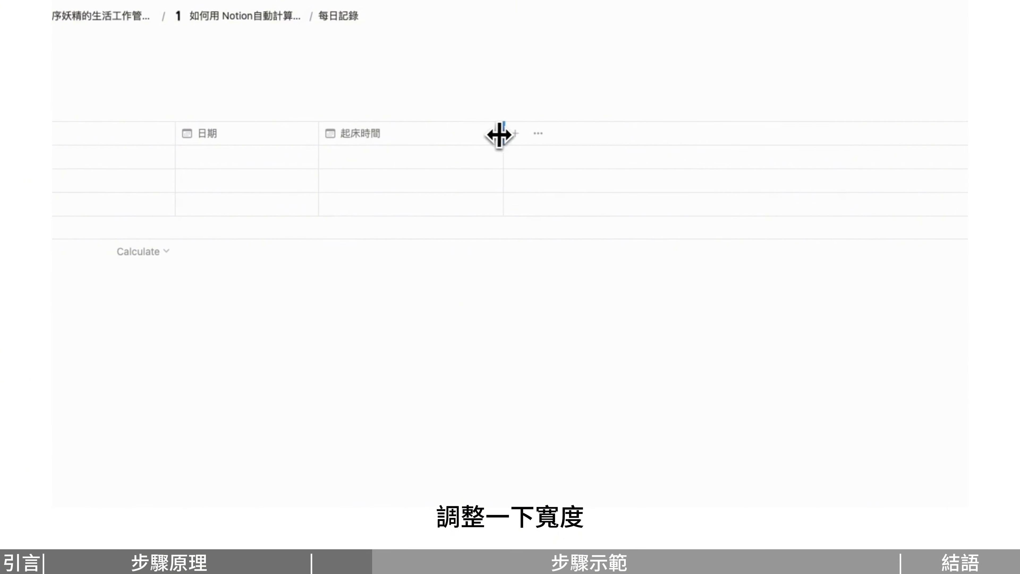
pyautogui.moveTo(499, 135); pyautogui.dragTo(511, 136)
# Duplicate the 起床時間 property and rename the copy 睡覺時間.
pyautogui.click(484, 139)
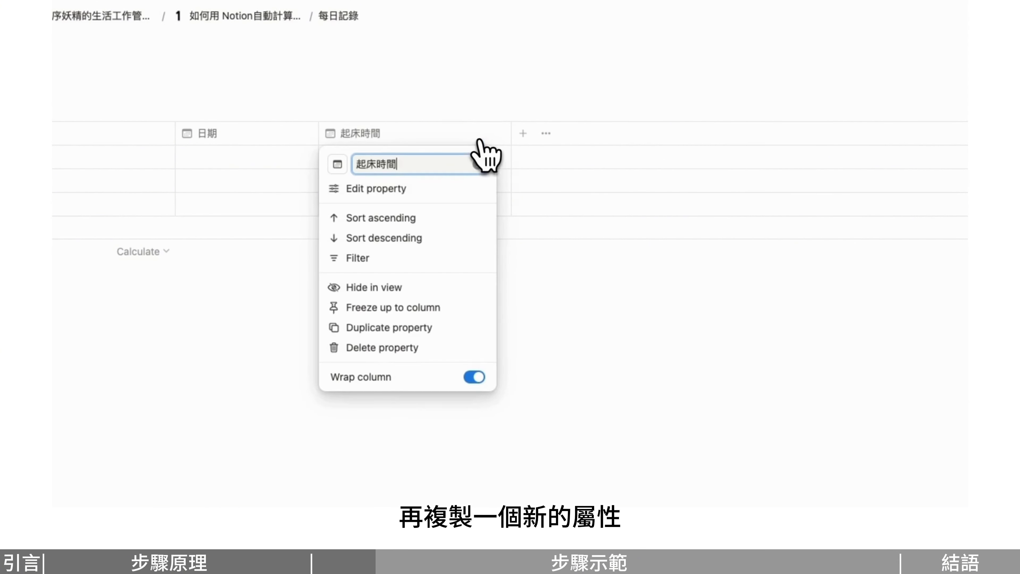
pyautogui.click(477, 327)
pyautogui.click(643, 133)
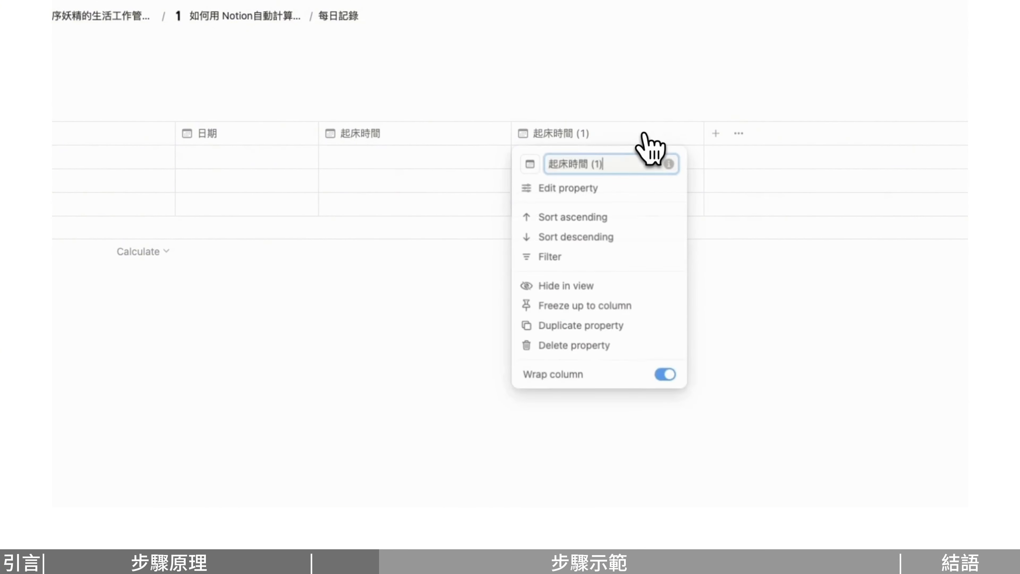
pyautogui.write('睡覺時間')
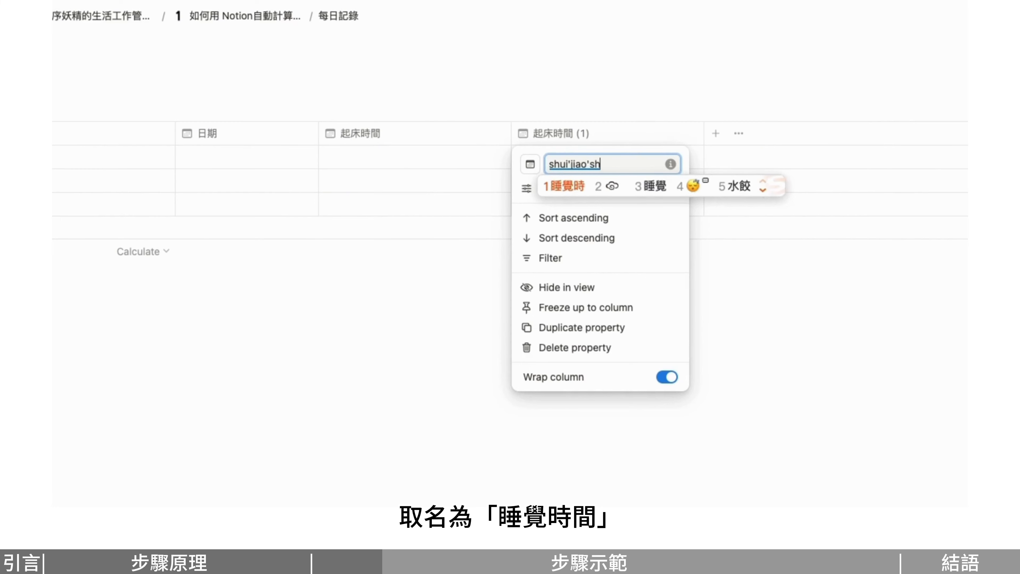
pyautogui.click(655, 107)
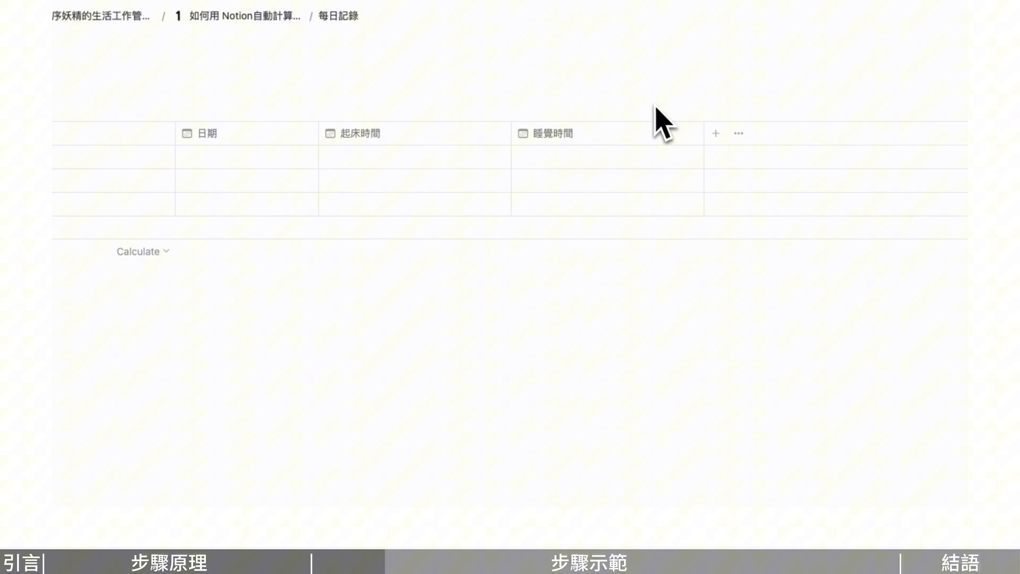
# Set up a new Relation property pointing to the 每日記錄 database itself, with Separate directions turned on.
pyautogui.click(716, 134)
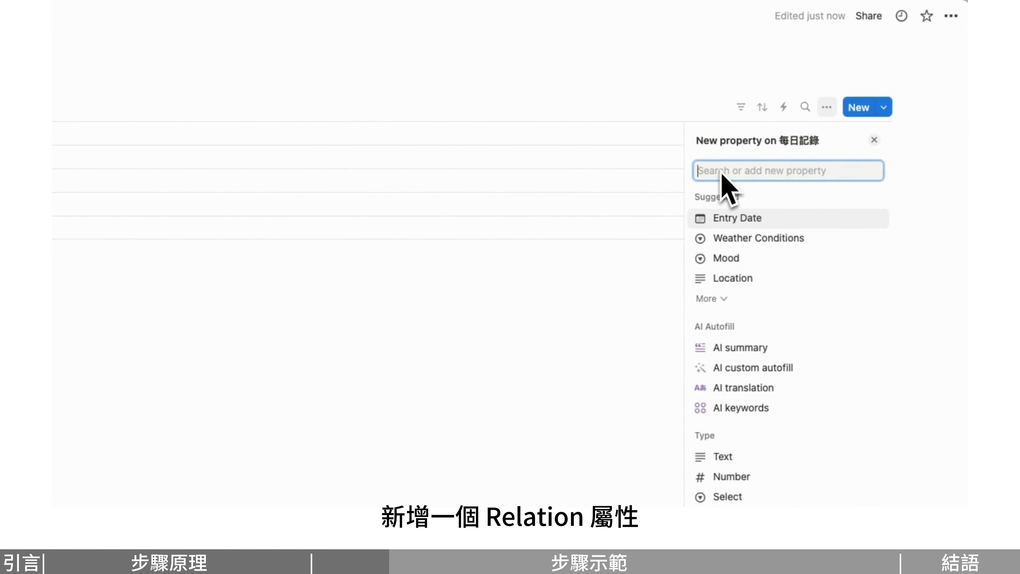
pyautogui.write('relation')
pyautogui.click(731, 218)
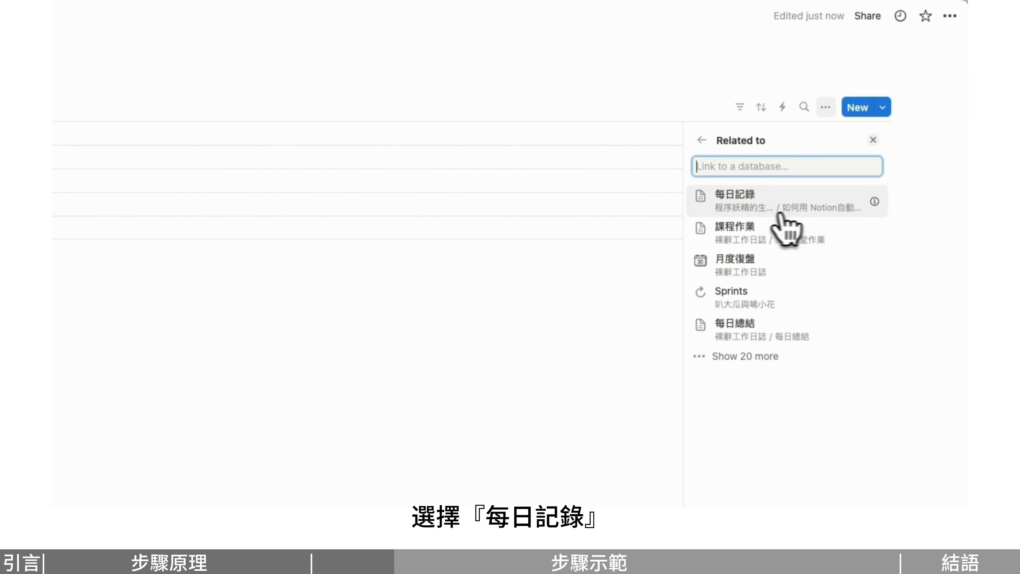
pyautogui.click(809, 207)
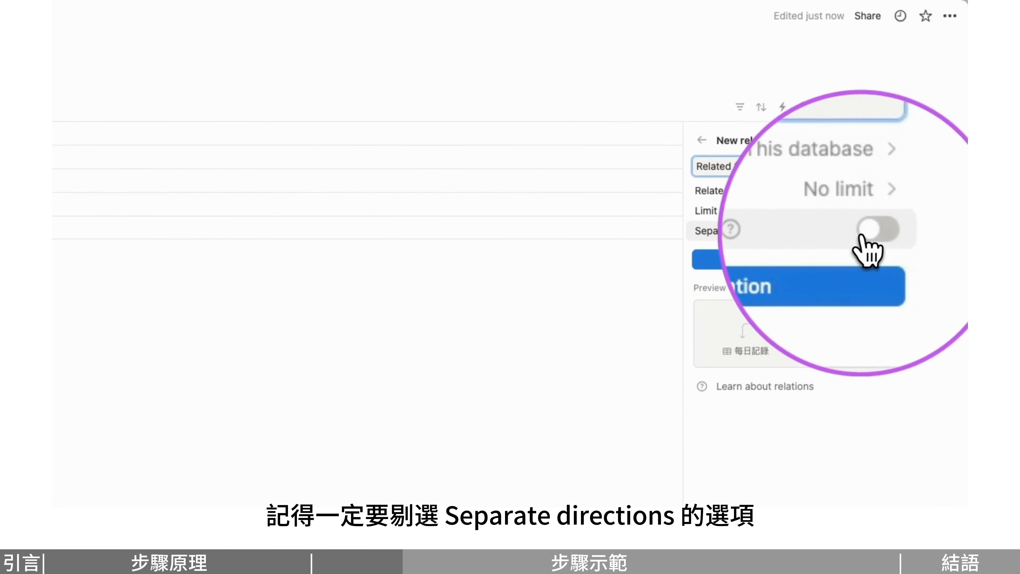
pyautogui.click(869, 231)
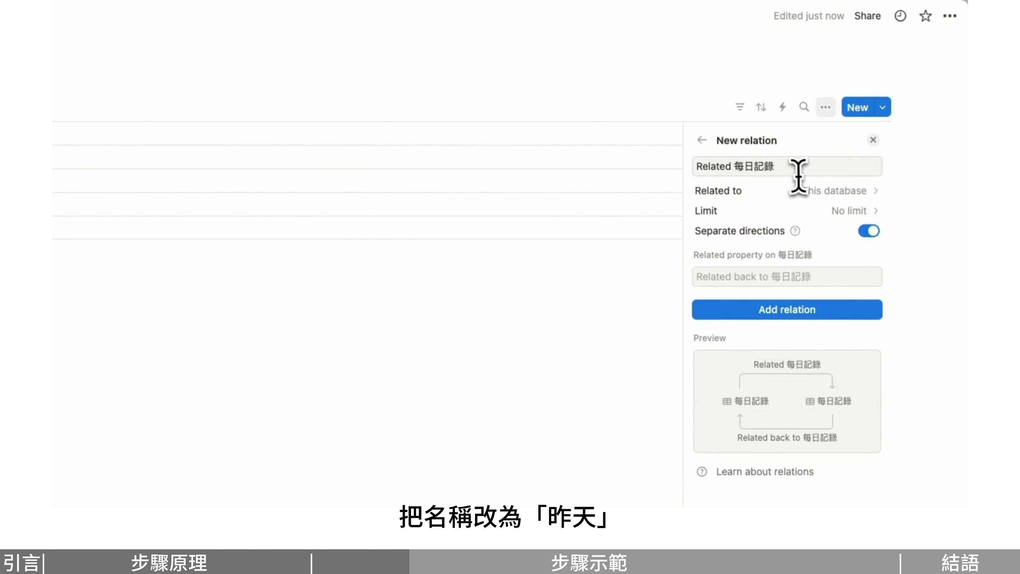
# Name the new relation 昨天 and add it to the database.
pyautogui.moveTo(800, 166); pyautogui.dragTo(690, 160)
pyautogui.write('zuotian')
pyautogui.press('space')
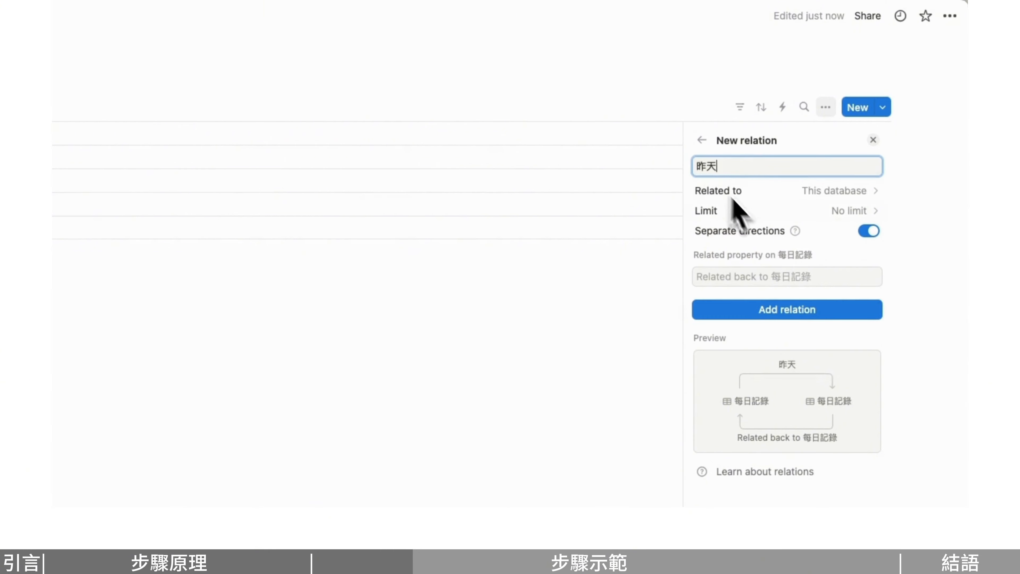
pyautogui.click(812, 316)
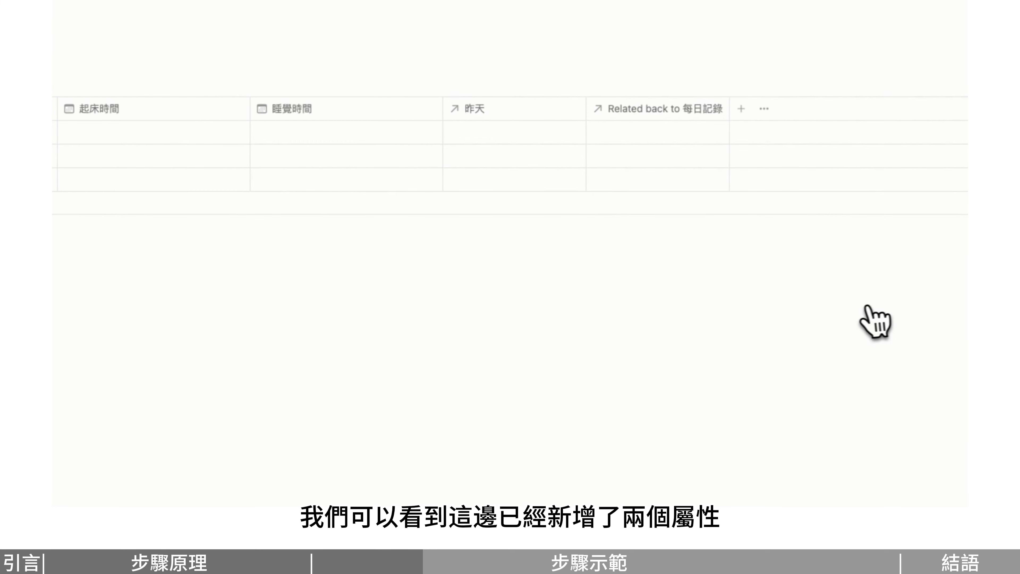
# Rename the reciprocal relation property "Related back to 每日記錄" to 明天.
pyautogui.click(676, 113)
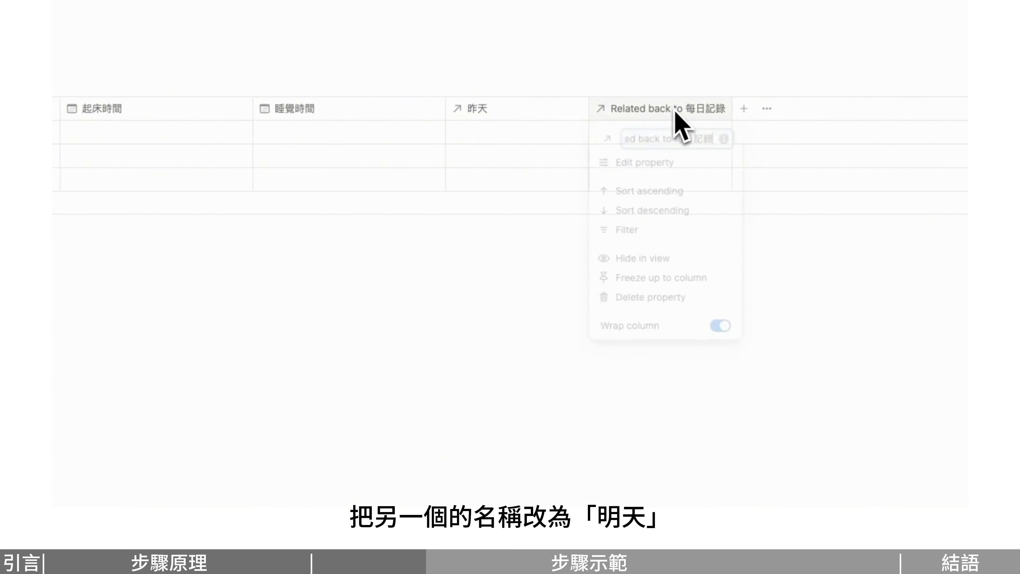
pyautogui.write('mt')
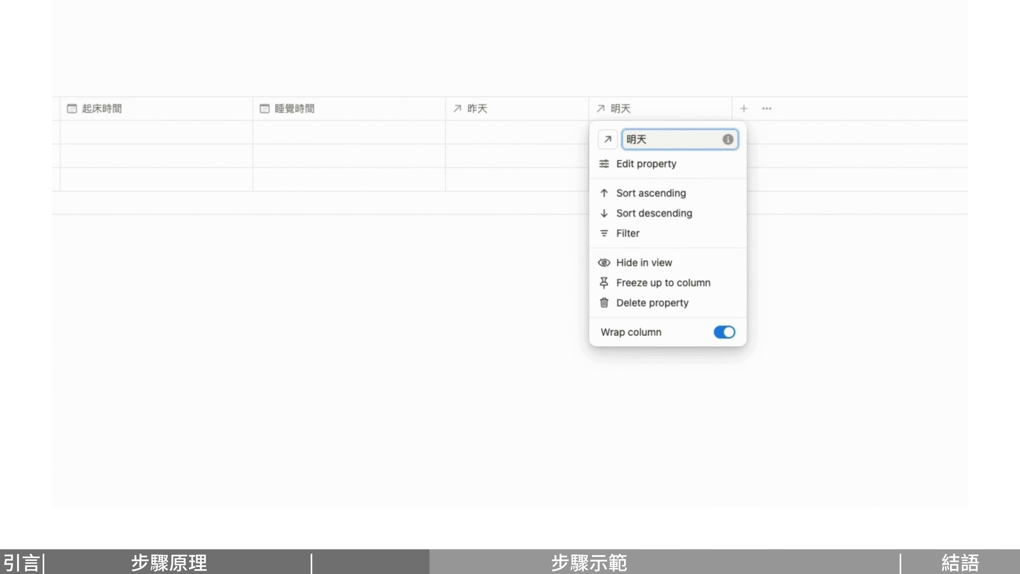
pyautogui.click(741, 110)
# Add a Formula property and move its column directly after 明天.
pyautogui.click(744, 108)
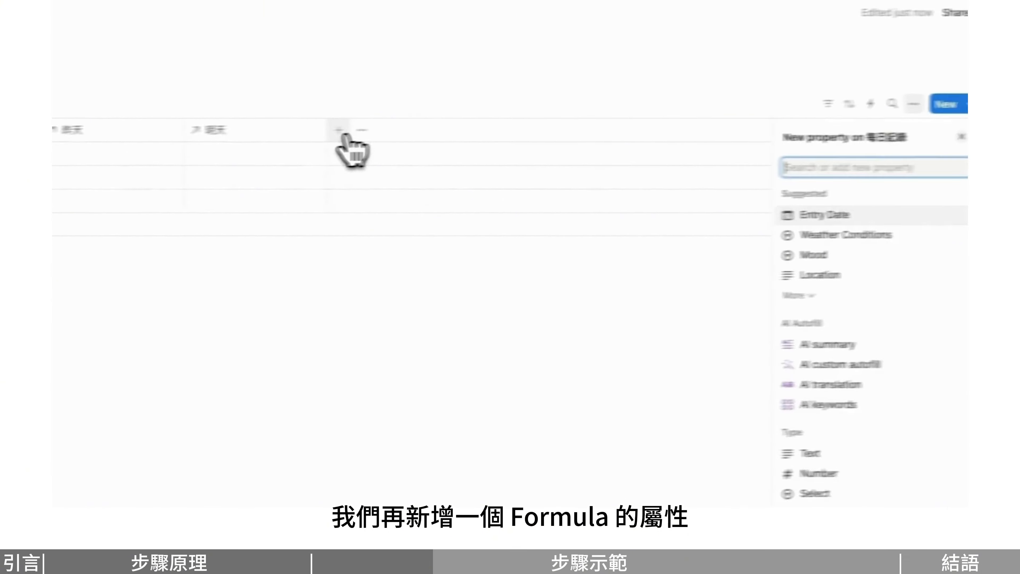
pyautogui.write('formula')
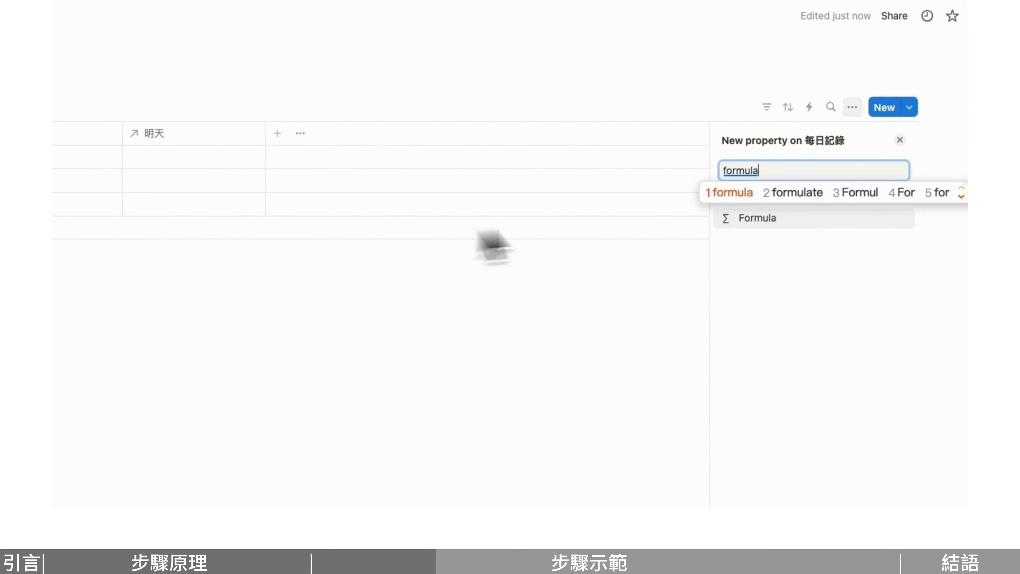
pyautogui.click(749, 219)
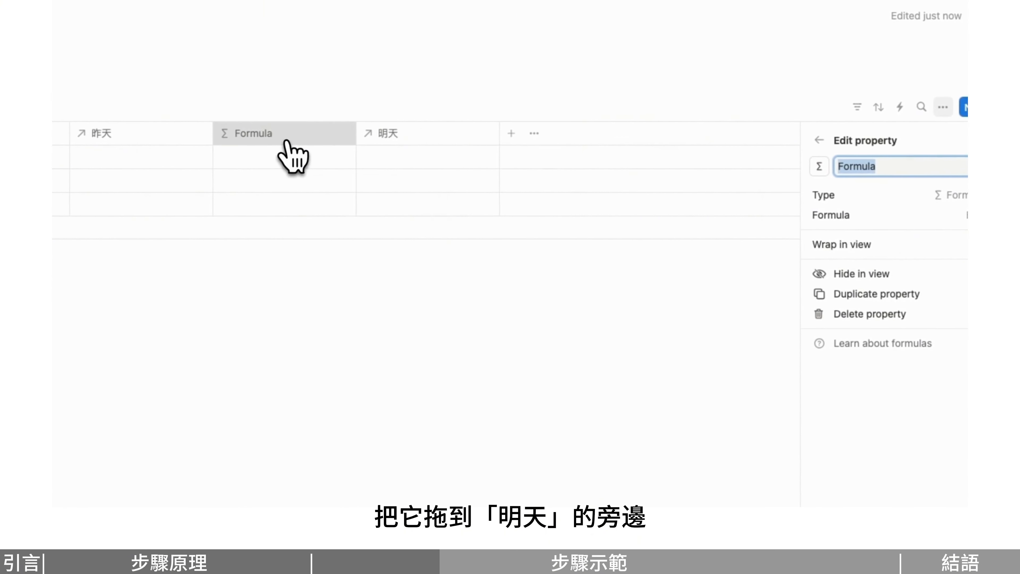
pyautogui.moveTo(288, 145); pyautogui.dragTo(424, 142)
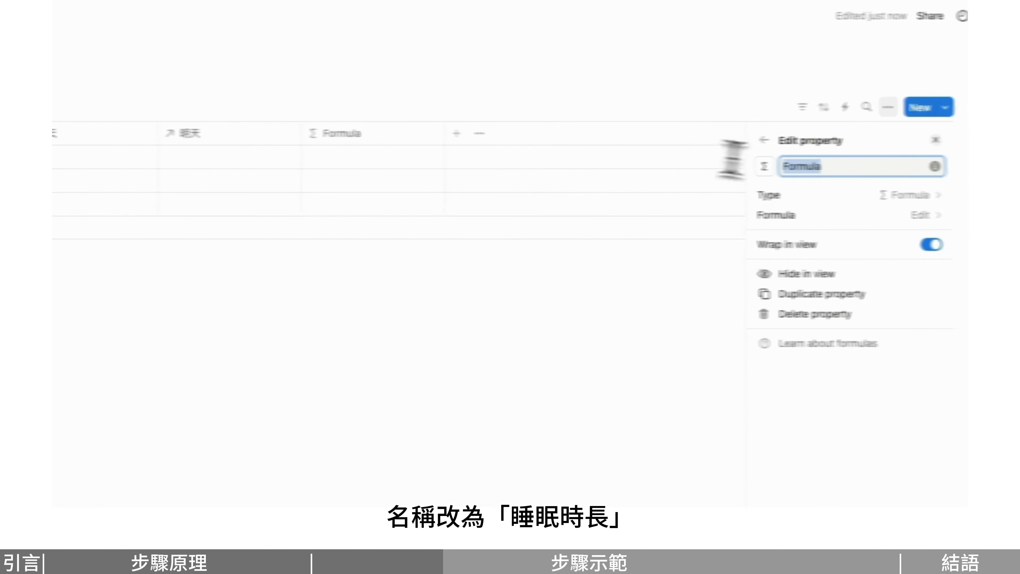
# Name the formula property 睡眠時長 and widen its column.
pyautogui.click(892, 167)
pyautogui.moveTo(782, 169); pyautogui.dragTo(706, 171)
pyautogui.write('睡眠時長')
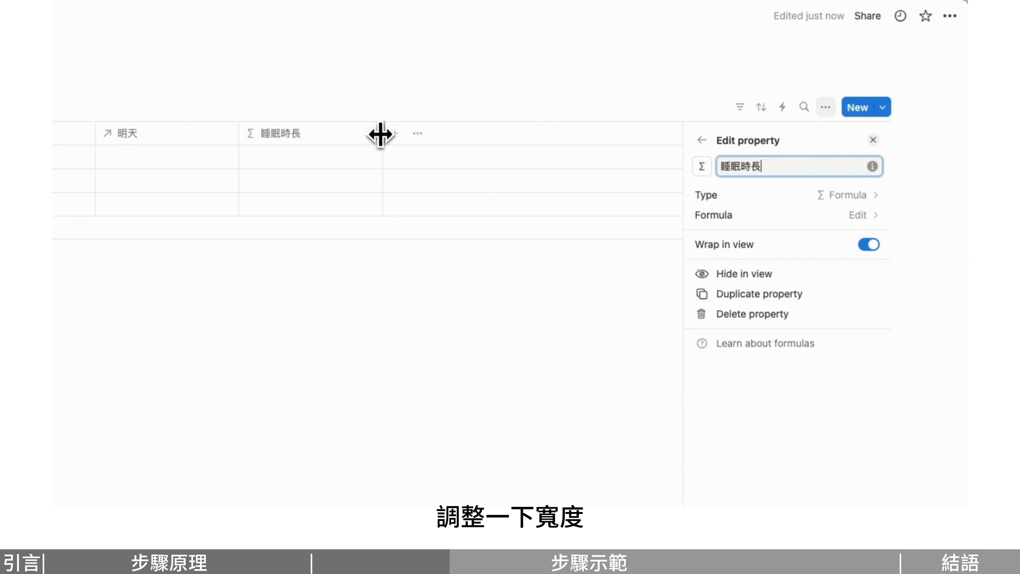
pyautogui.moveTo(380, 135); pyautogui.dragTo(438, 133)
# Begin the 睡眠時長 formula with "💤 "+dateBetween(), using the 起床時間 property as its first argument.
pyautogui.click(378, 158)
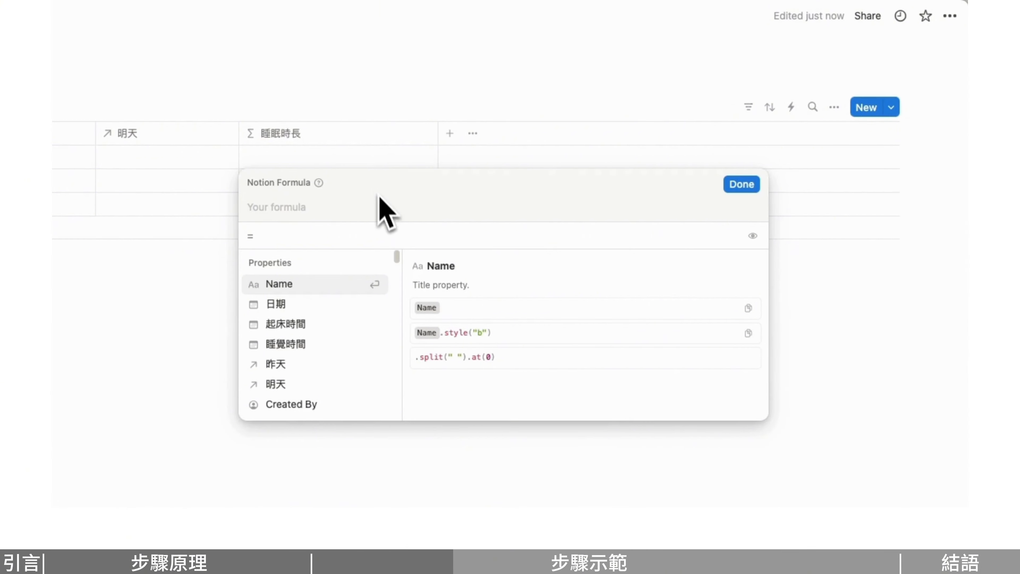
pyautogui.write('"💤 "')
pyautogui.write('+date')
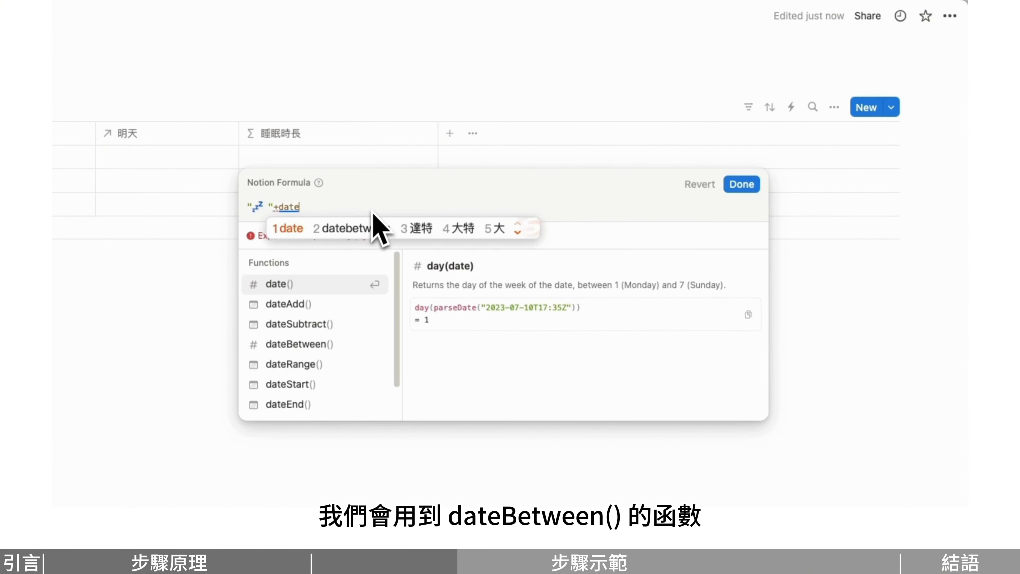
pyautogui.press('shift')
pyautogui.click(345, 342)
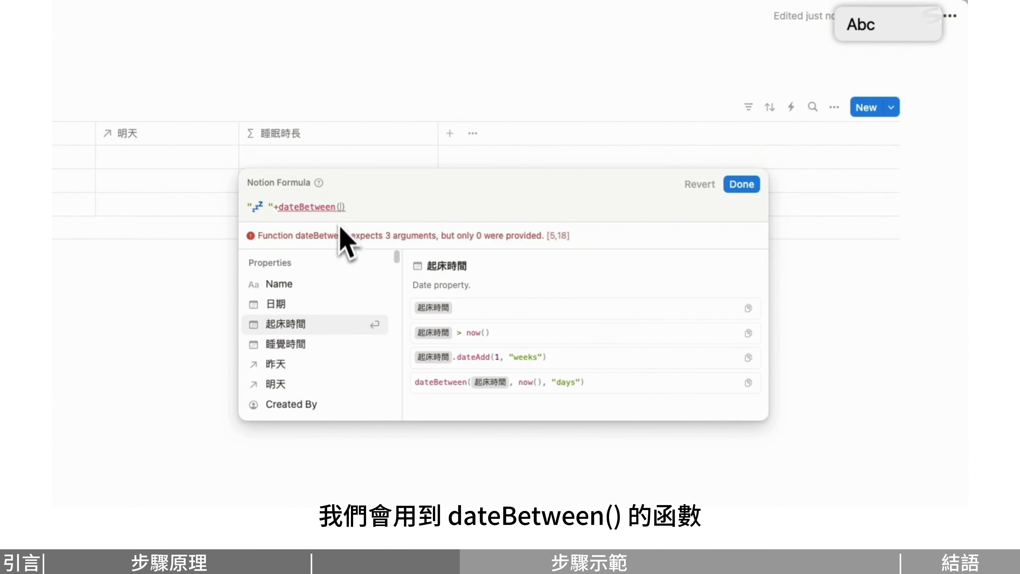
pyautogui.click(321, 324)
pyautogui.write(',')
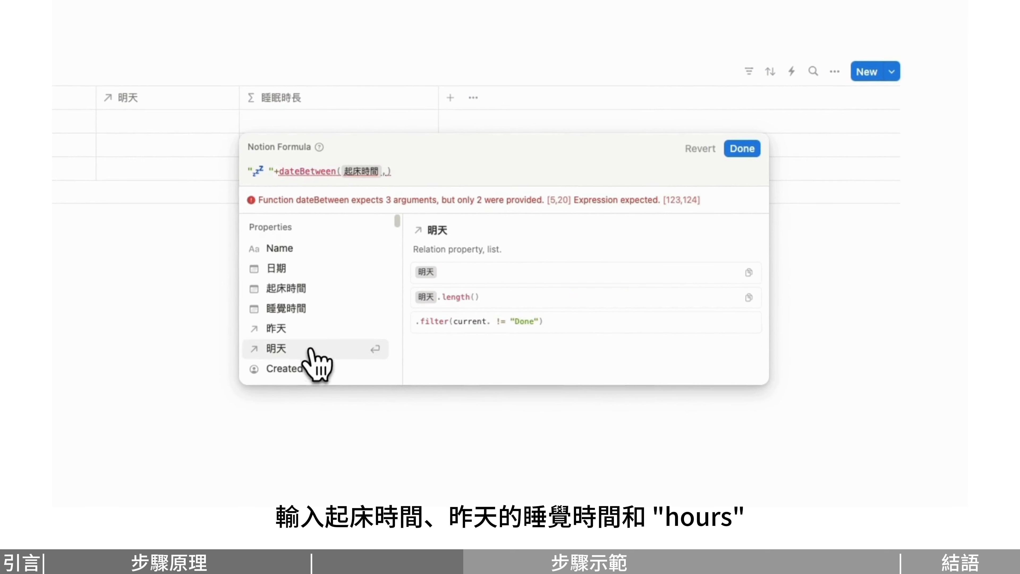
# Complete the dateBetween arguments with 昨天.map(current.睡覺時間).first() and the unit "hours".
pyautogui.click(322, 333)
pyautogui.write('.map(')
pyautogui.write('current.睡覺時間),')
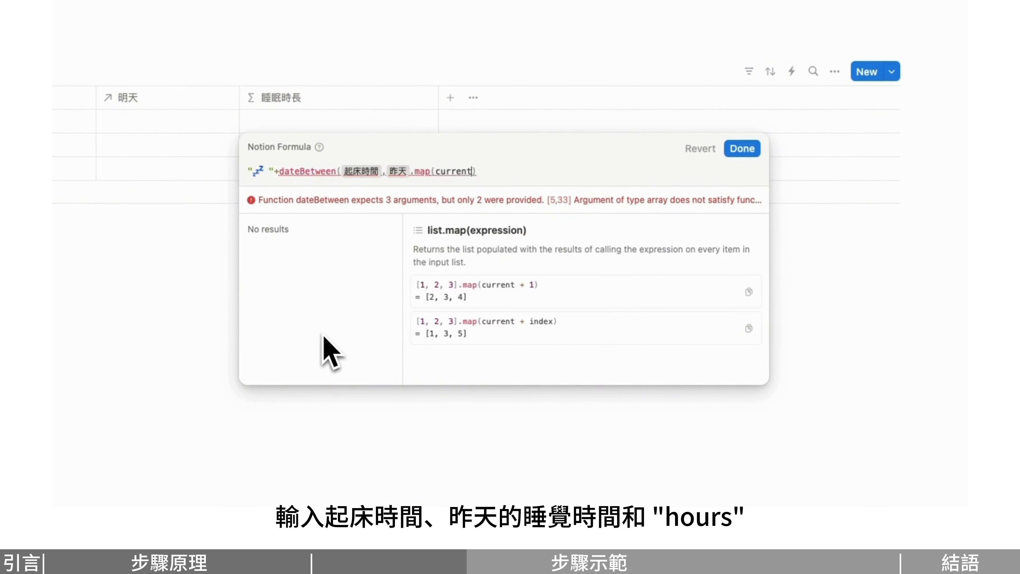
pyautogui.click(317, 305)
pyautogui.write(').first(),"')
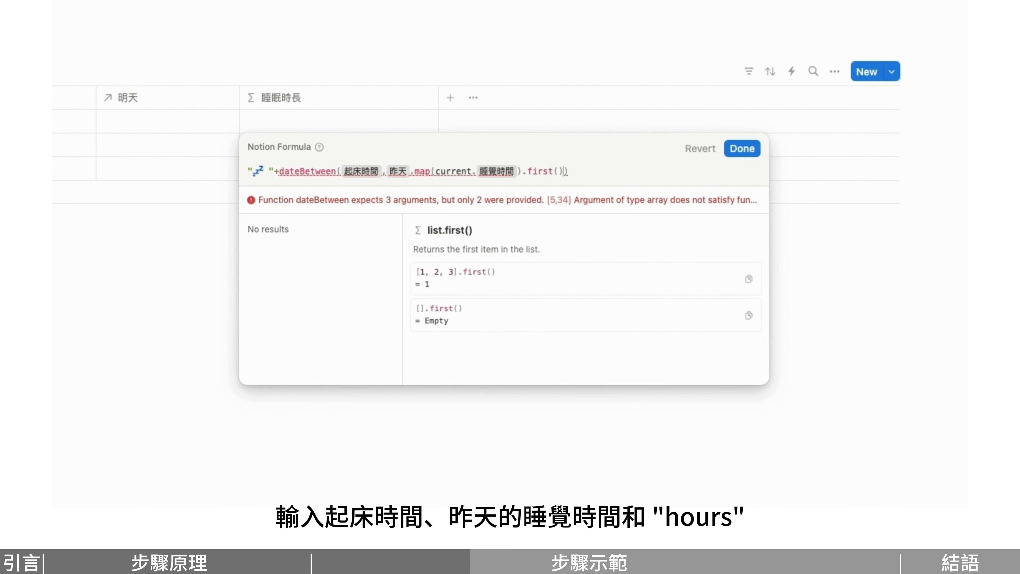
pyautogui.write('hours") +')
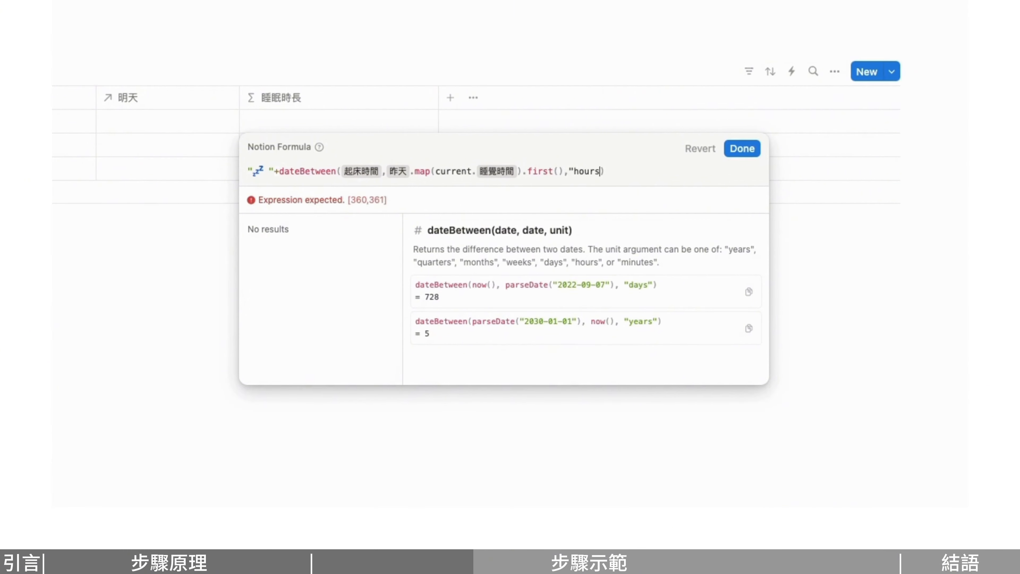
# Append the text label " 小時 " after the hours expression, followed by a plus sign.
pyautogui.write('"')
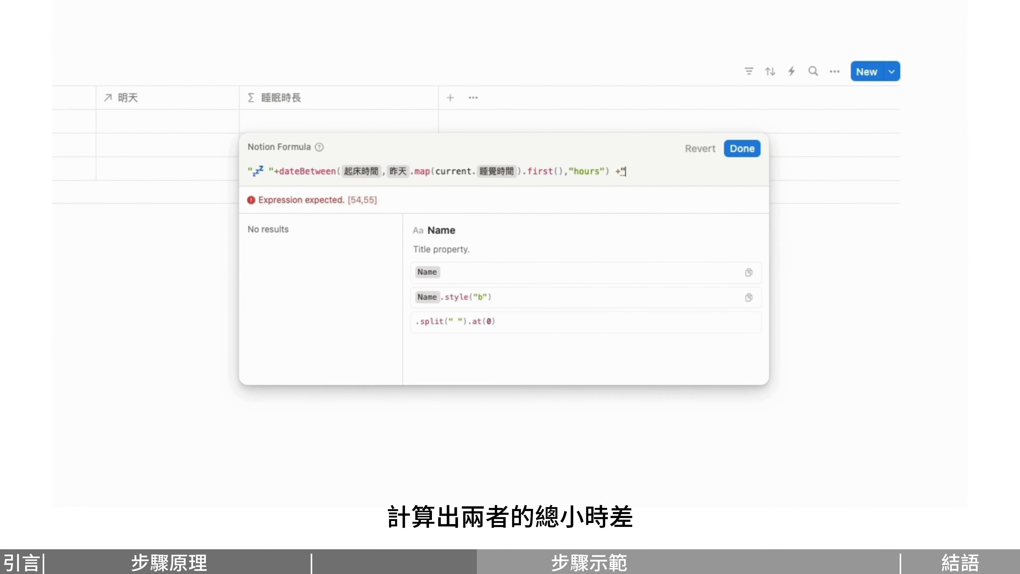
pyautogui.write(' 小時 ')
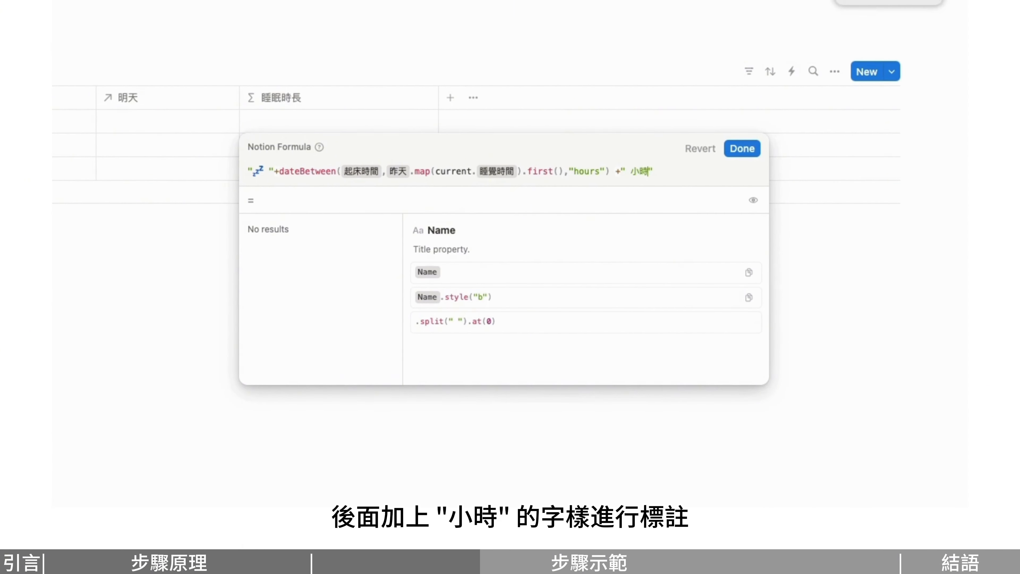
pyautogui.write('" +')
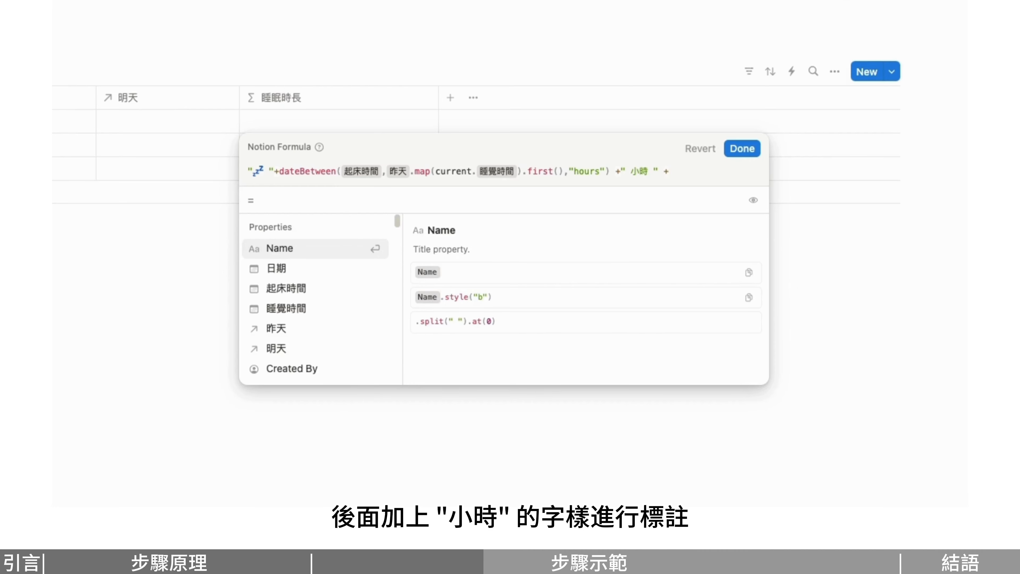
# Copy the dateBetween hours expression with its 小時 label and paste it at the end of the formula.
pyautogui.moveTo(279, 171); pyautogui.dragTo(659, 172)
pyautogui.hotkey('ctrl', 'c')
pyautogui.click(695, 173)
pyautogui.hotkey('ctrl', 'v')
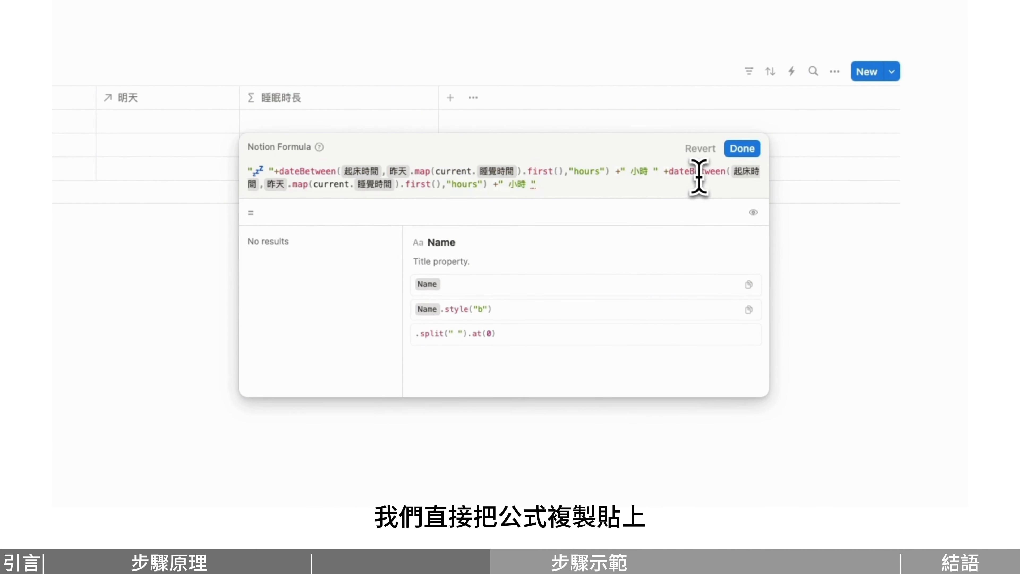
# Change the copied expression's unit to "minutes" with %60, replace its label with 分鐘, and save the formula.
pyautogui.doubleClick(466, 184)
pyautogui.write('minutes")')
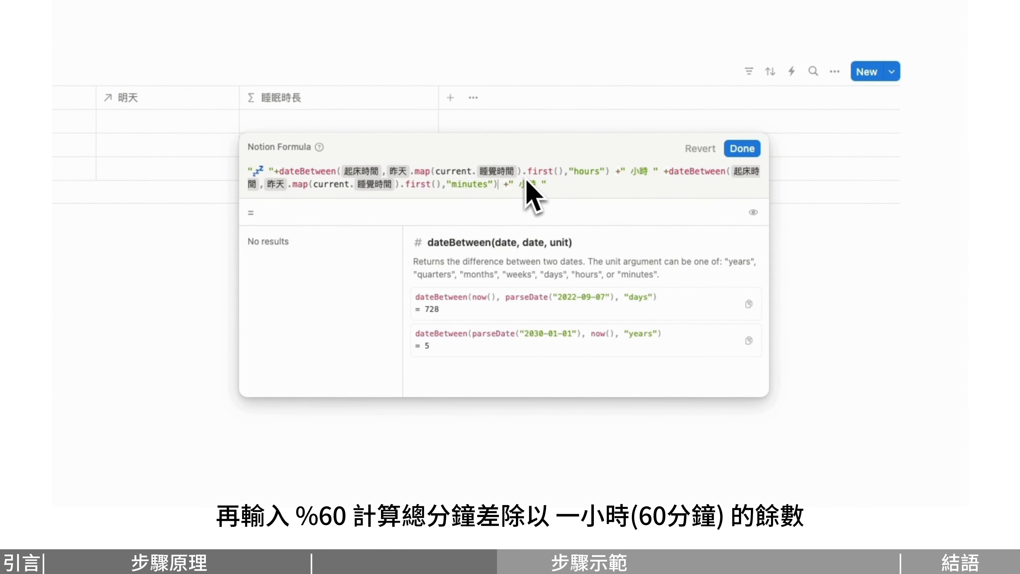
pyautogui.write('%60')
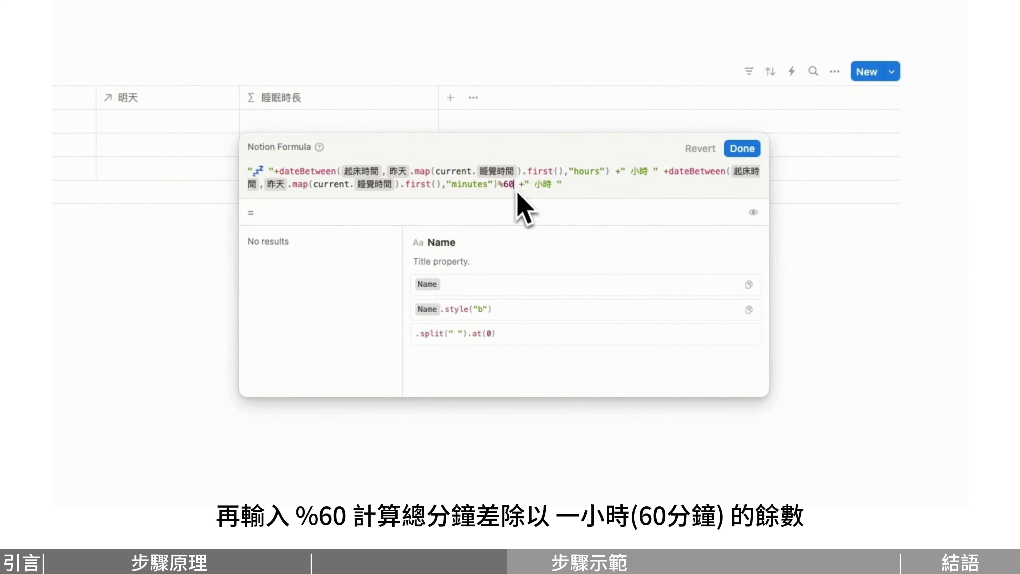
pyautogui.write('分鐘')
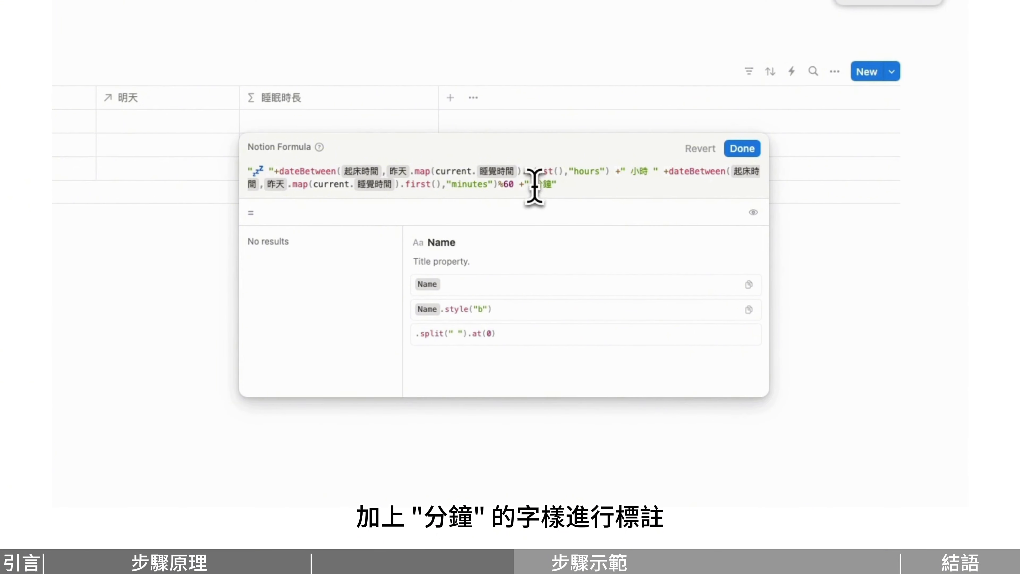
pyautogui.click(740, 149)
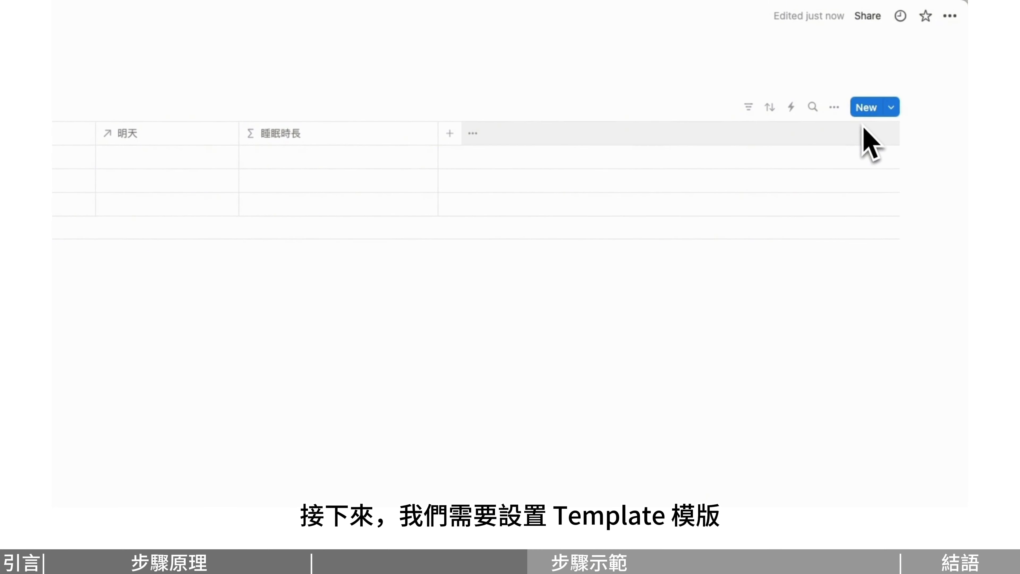
pyautogui.click(891, 108)
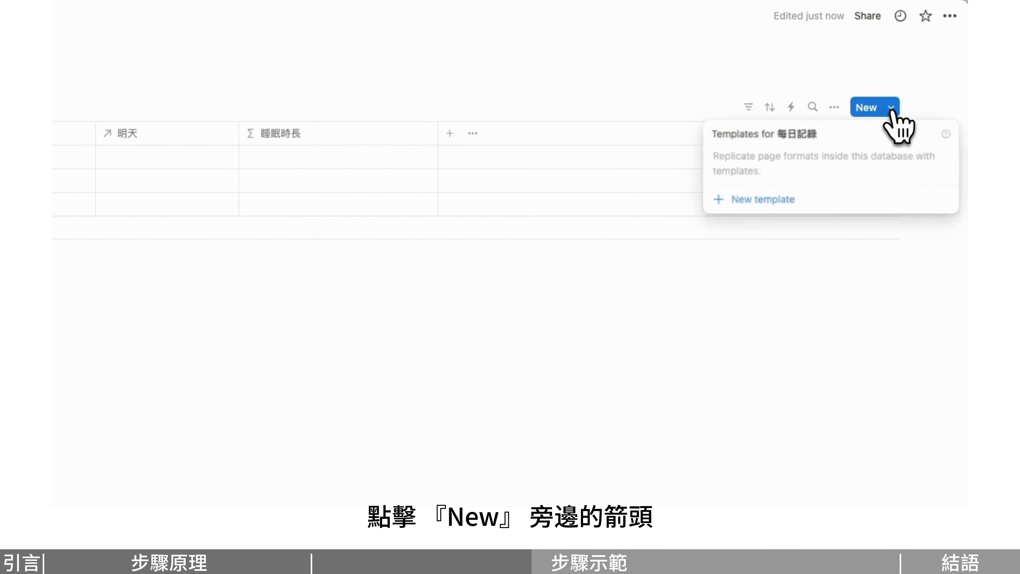
pyautogui.click(885, 202)
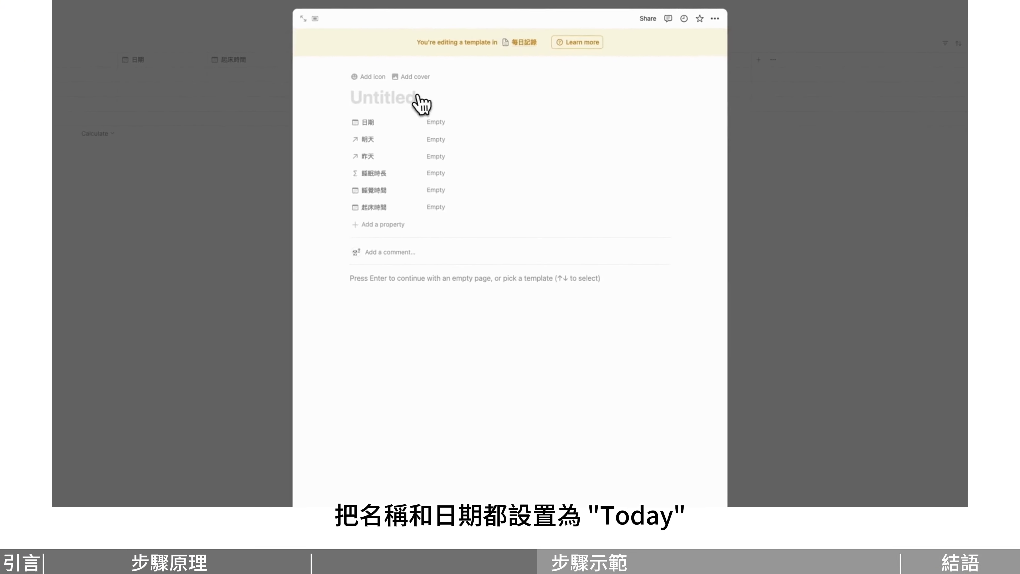
pyautogui.write('@Today')
pyautogui.click(424, 130)
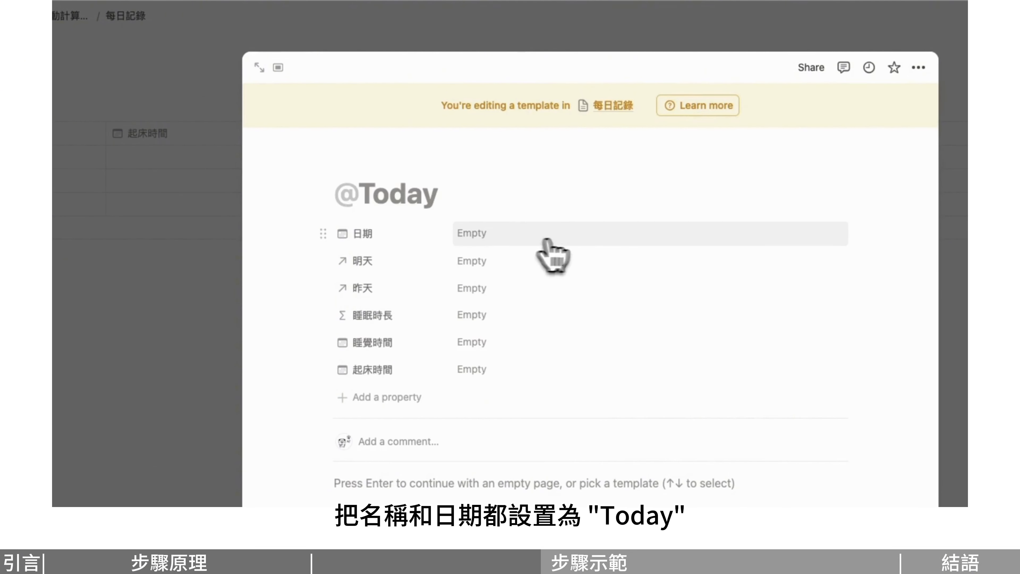
pyautogui.click(576, 237)
pyautogui.click(581, 299)
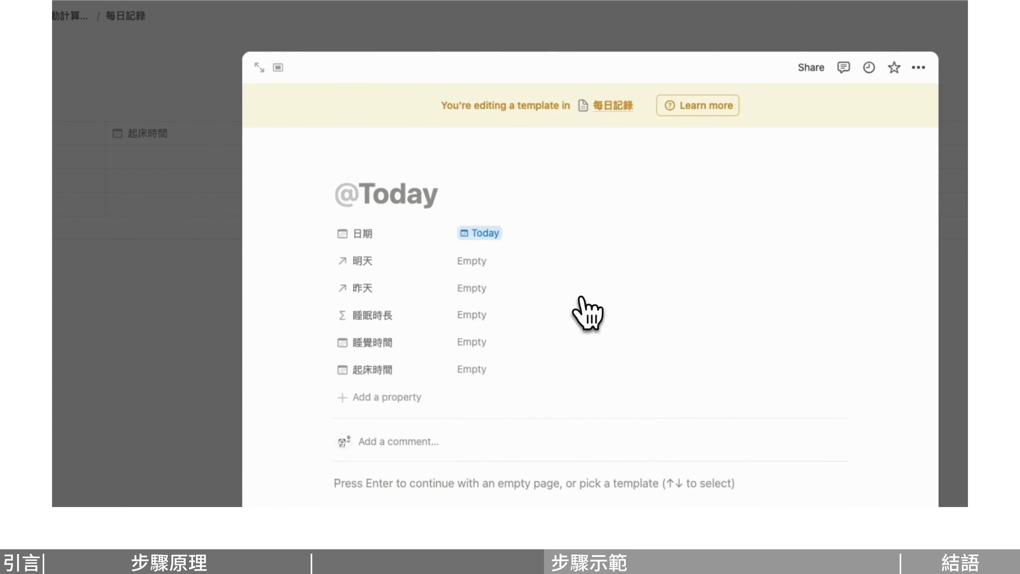
pyautogui.click(886, 167)
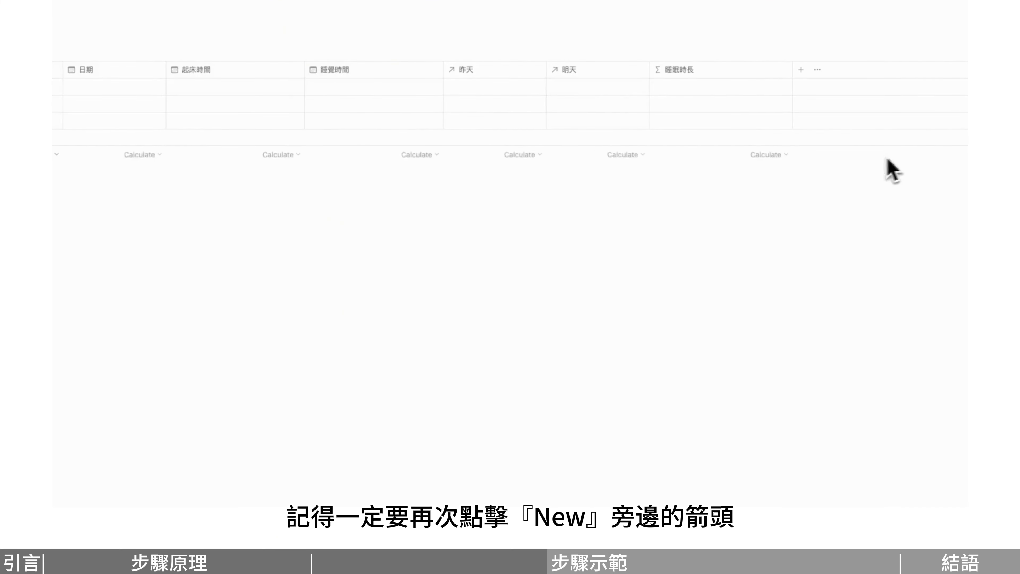
pyautogui.click(891, 107)
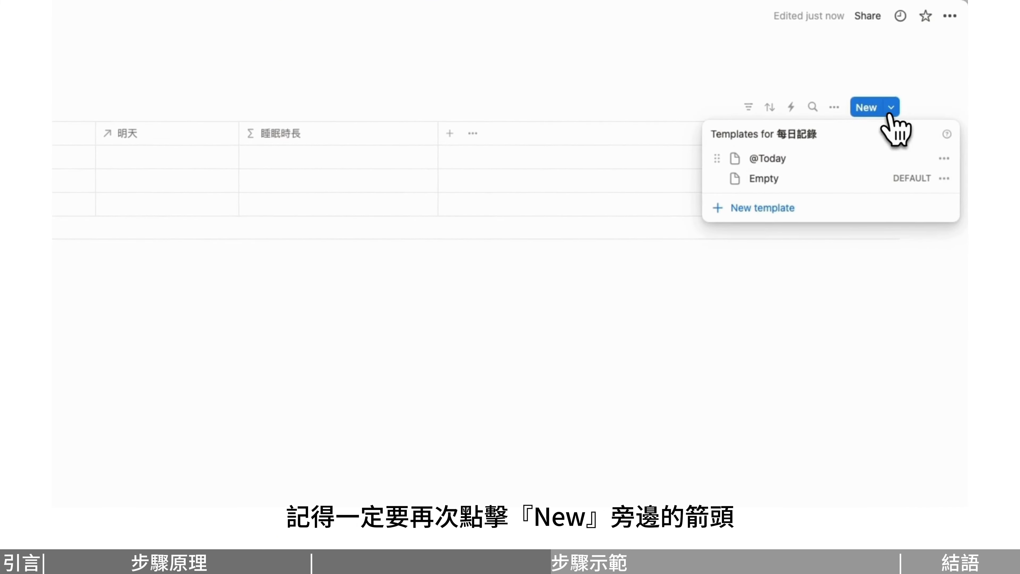
pyautogui.click(944, 159)
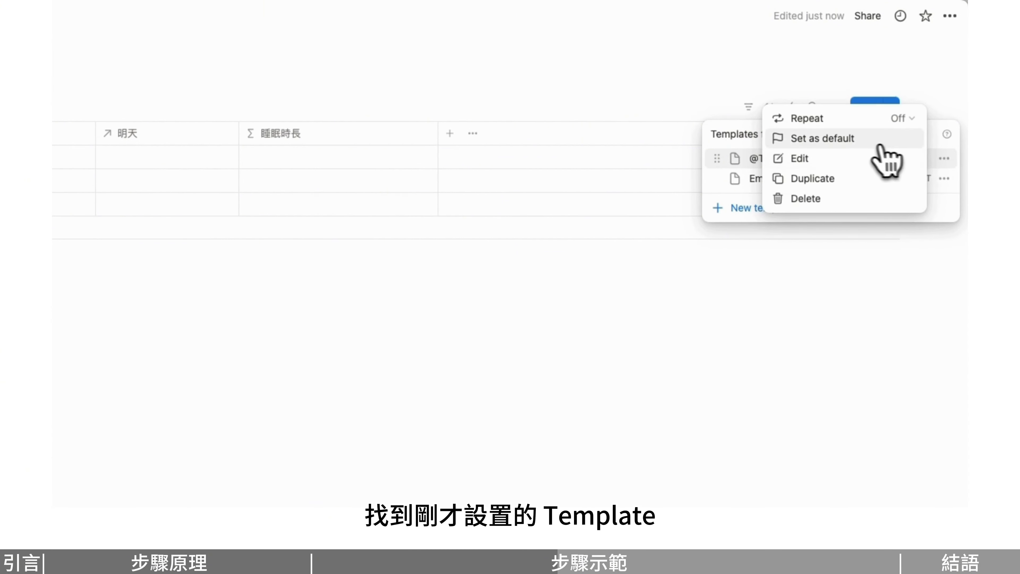
pyautogui.click(840, 146)
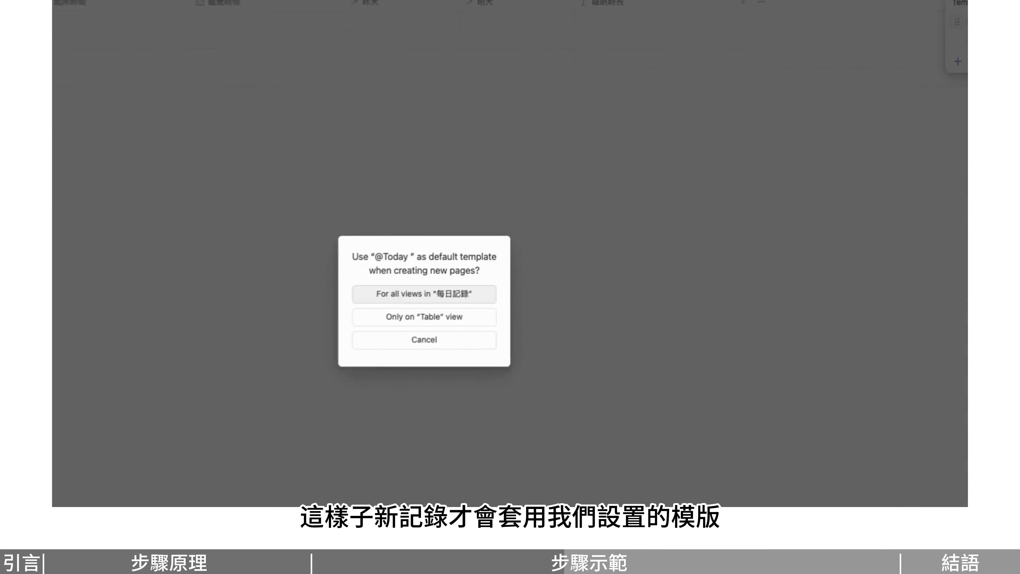
pyautogui.click(540, 251)
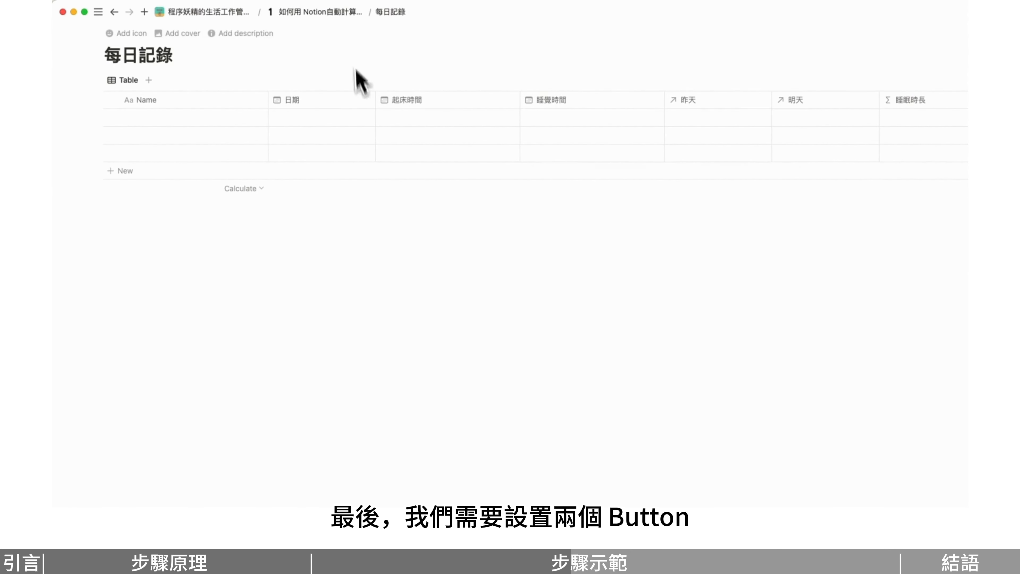
# Return to the parent page and insert a button named 起床了 below the 每日記錄 link in Sample 示範.
pyautogui.click(348, 20)
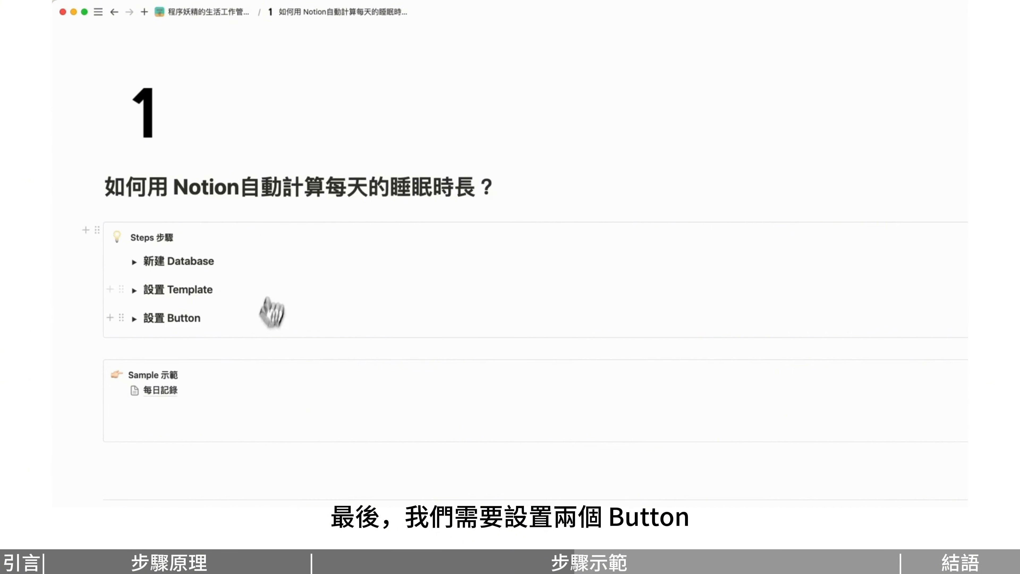
pyautogui.click(217, 366)
pyautogui.write('/')
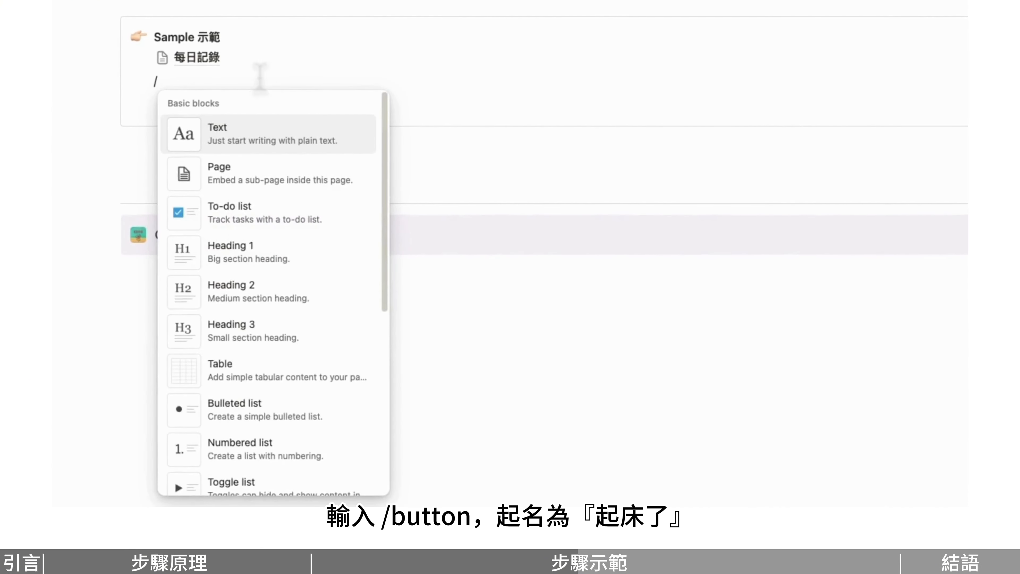
pyautogui.write('button')
pyautogui.click(262, 136)
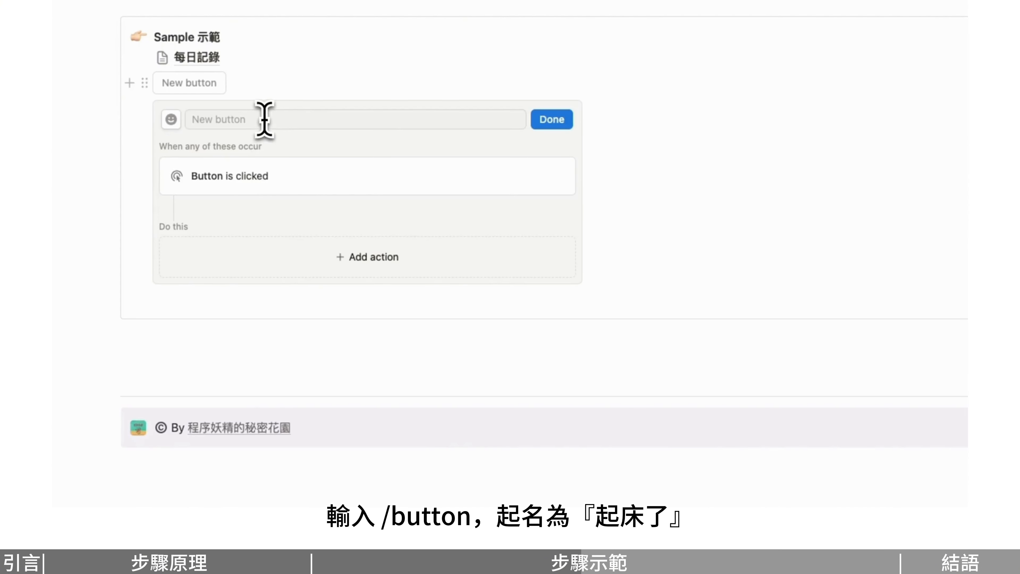
pyautogui.write('q起床了')
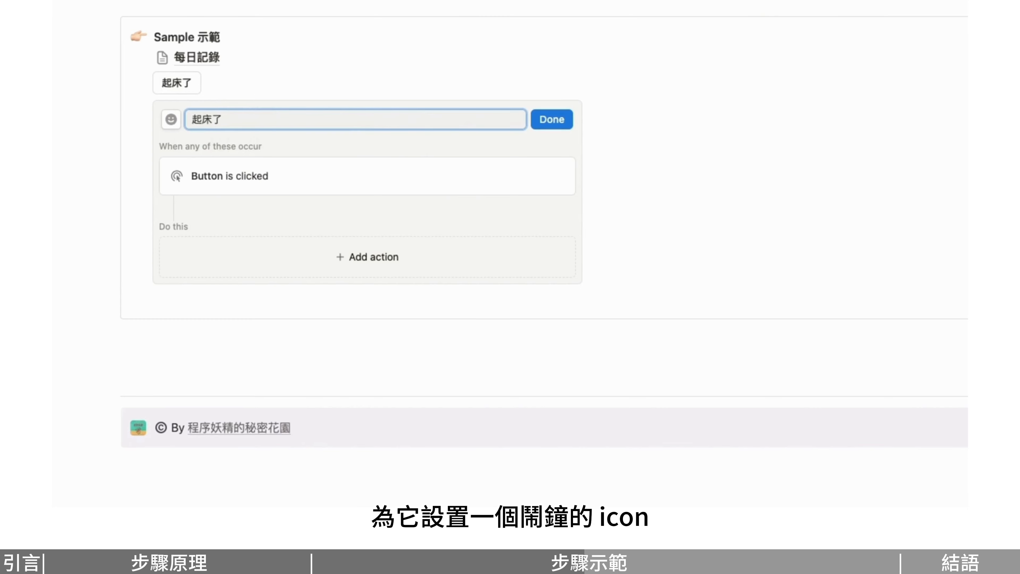
# Give the 起床了 button an orange alarm clock icon.
pyautogui.click(171, 119)
pyautogui.click(334, 182)
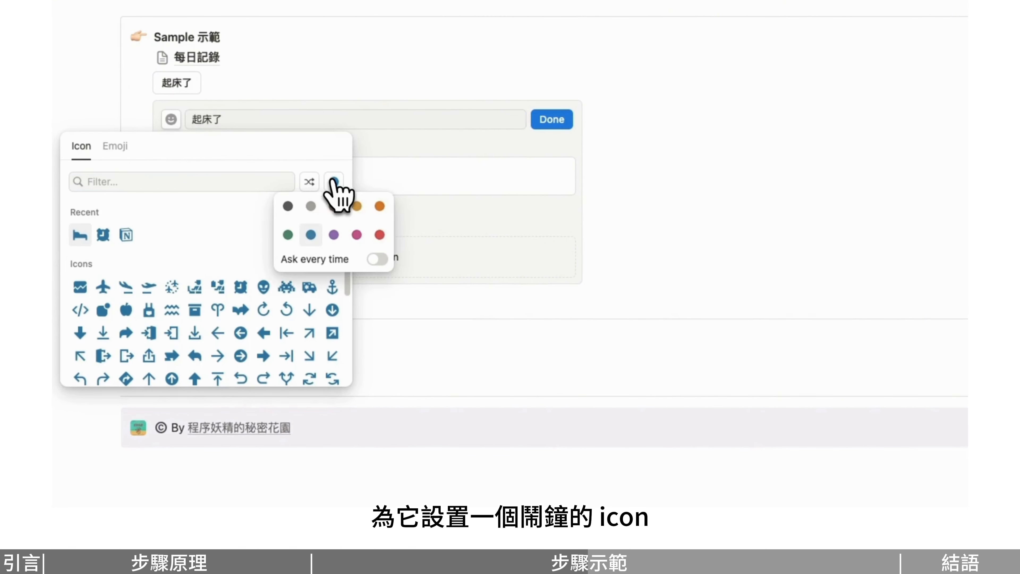
pyautogui.click(380, 206)
pyautogui.click(104, 235)
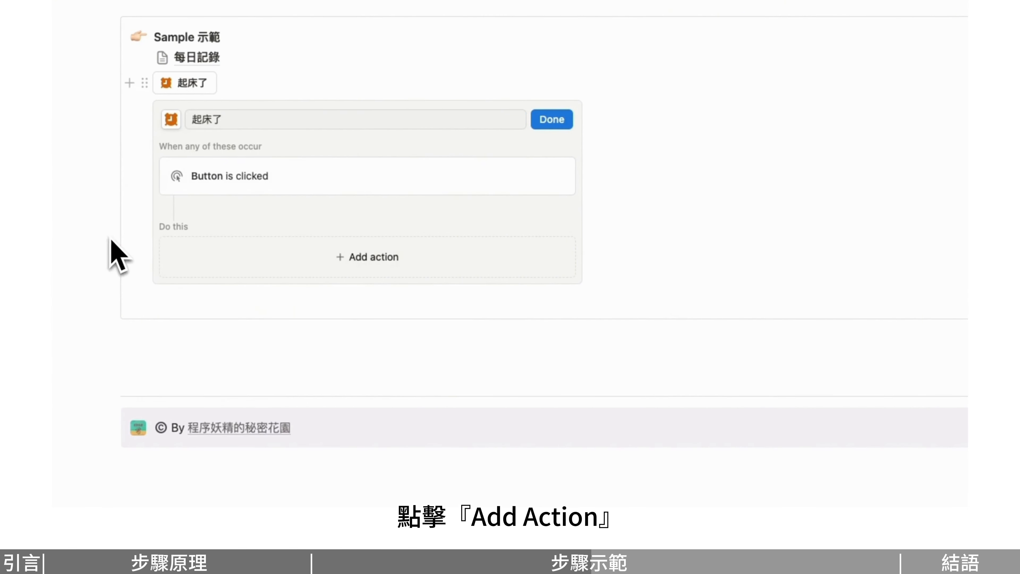
pyautogui.click(357, 257)
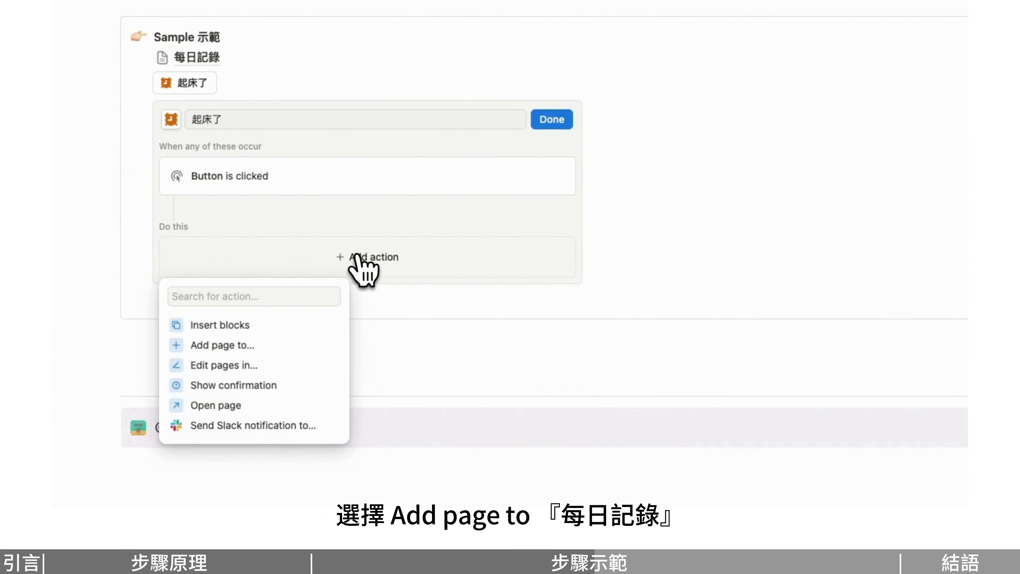
pyautogui.click(290, 345)
pyautogui.click(297, 262)
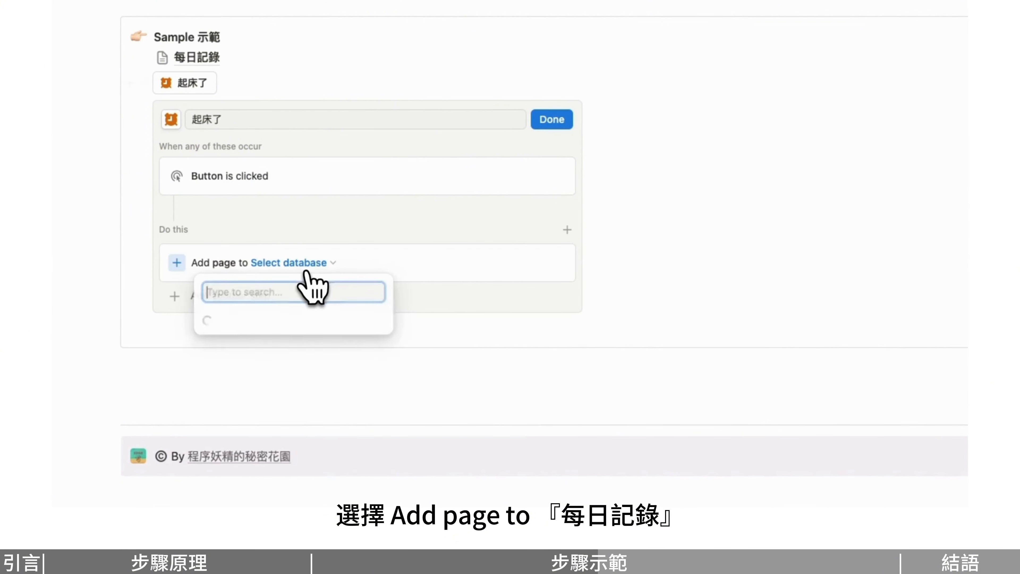
pyautogui.click(299, 346)
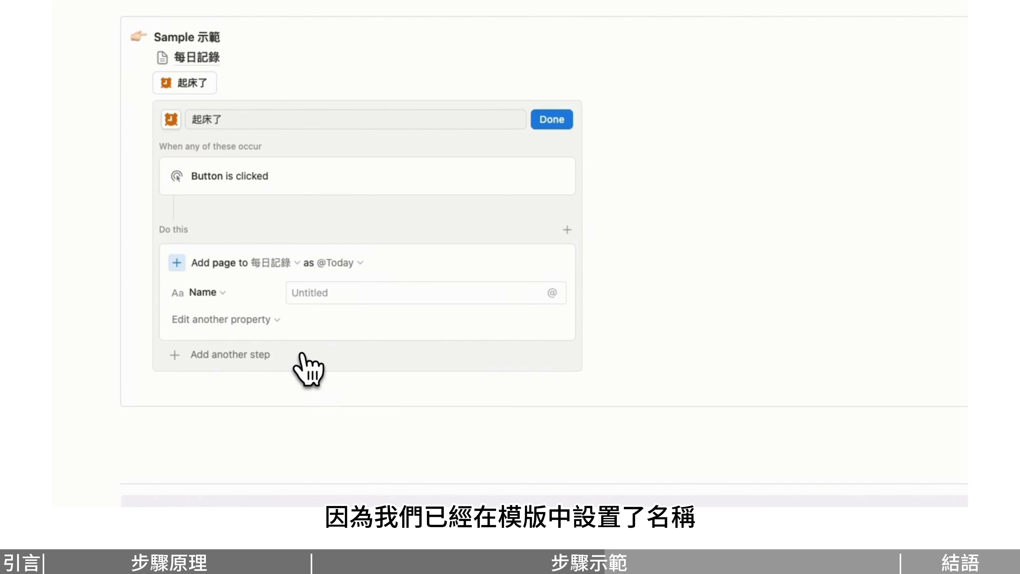
pyautogui.click(216, 298)
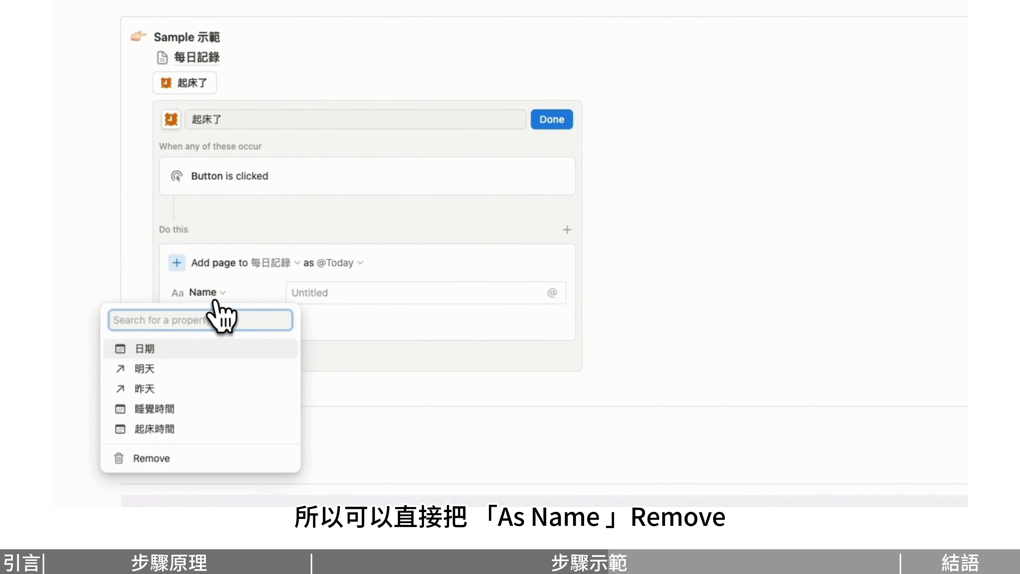
pyautogui.scroll(-2, 221, 426)
pyautogui.click(207, 421)
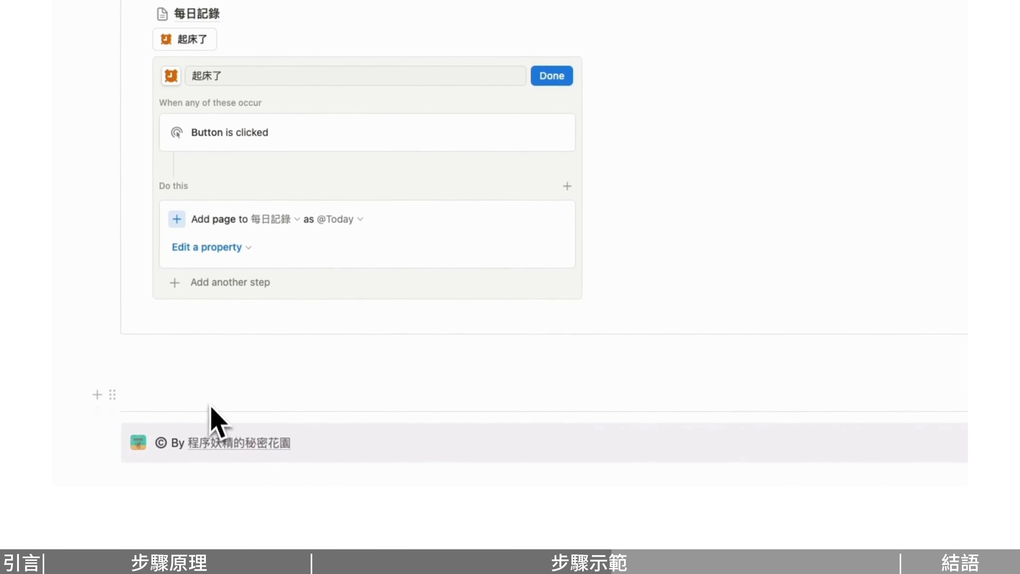
pyautogui.click(234, 283)
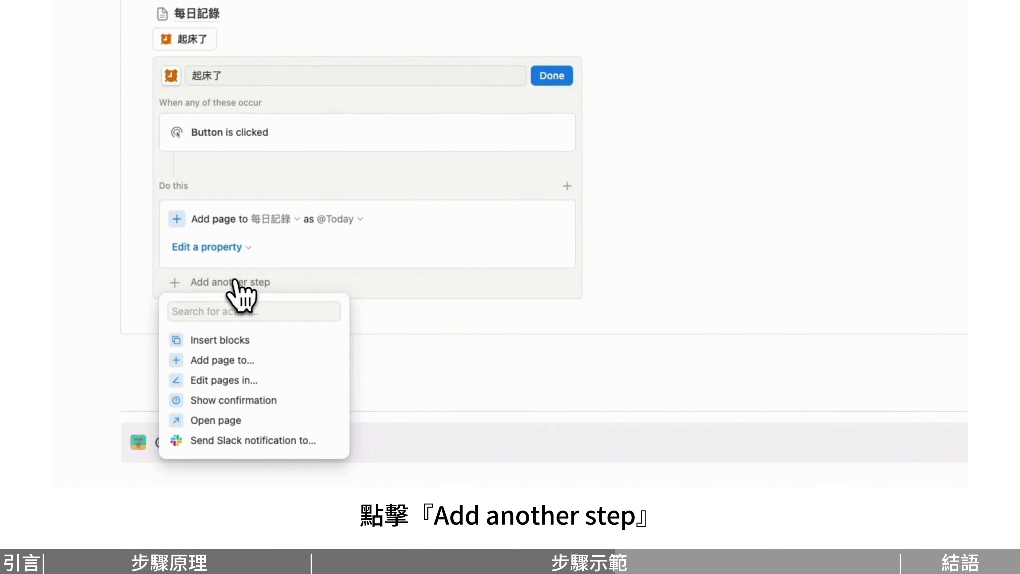
pyautogui.click(235, 380)
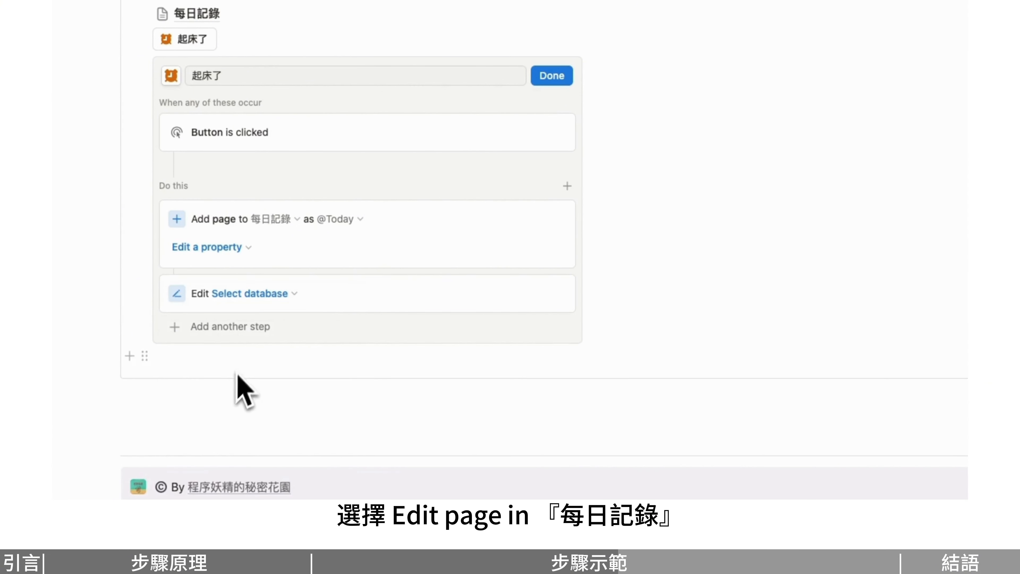
pyautogui.click(267, 296)
pyautogui.click(281, 119)
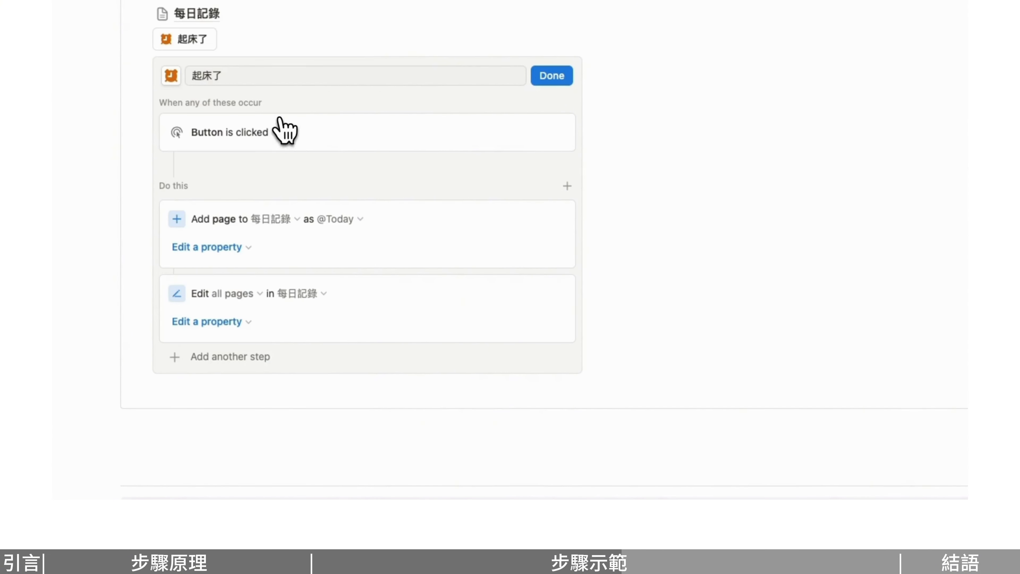
pyautogui.click(241, 295)
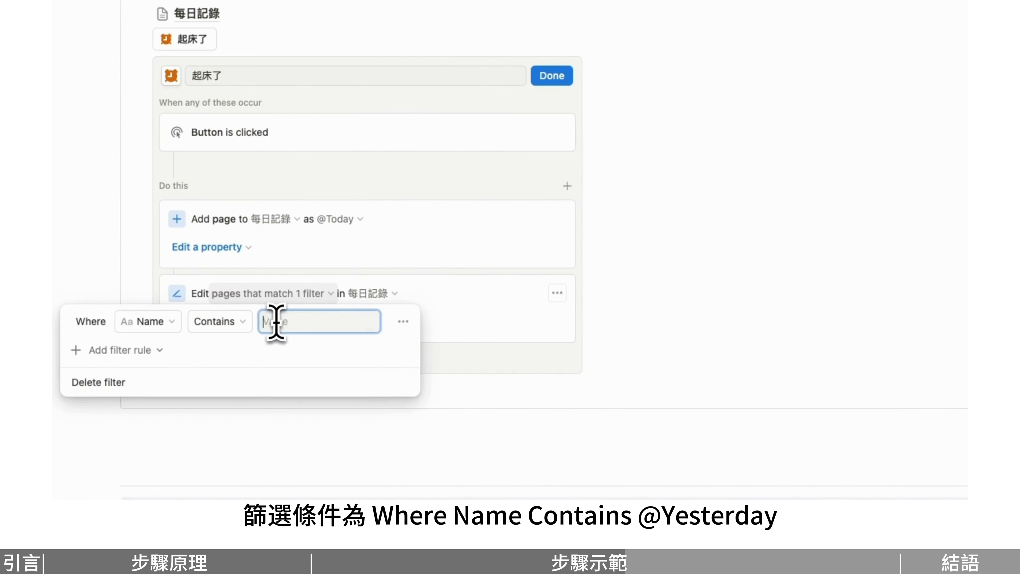
pyautogui.write('@Yesterday')
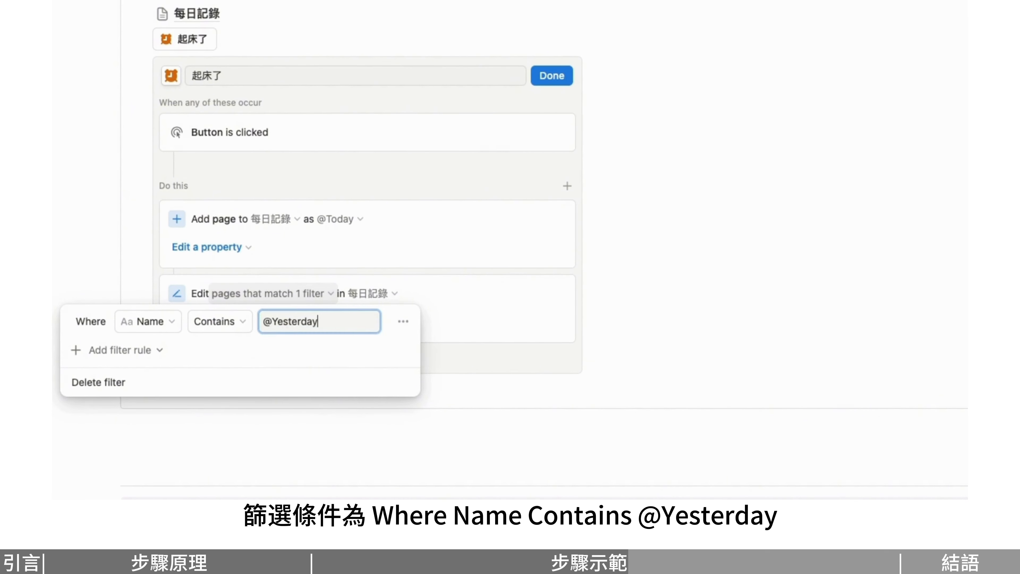
pyautogui.click(470, 319)
# Make the edit step's 明天 property use Add with New page added as its value.
pyautogui.click(244, 322)
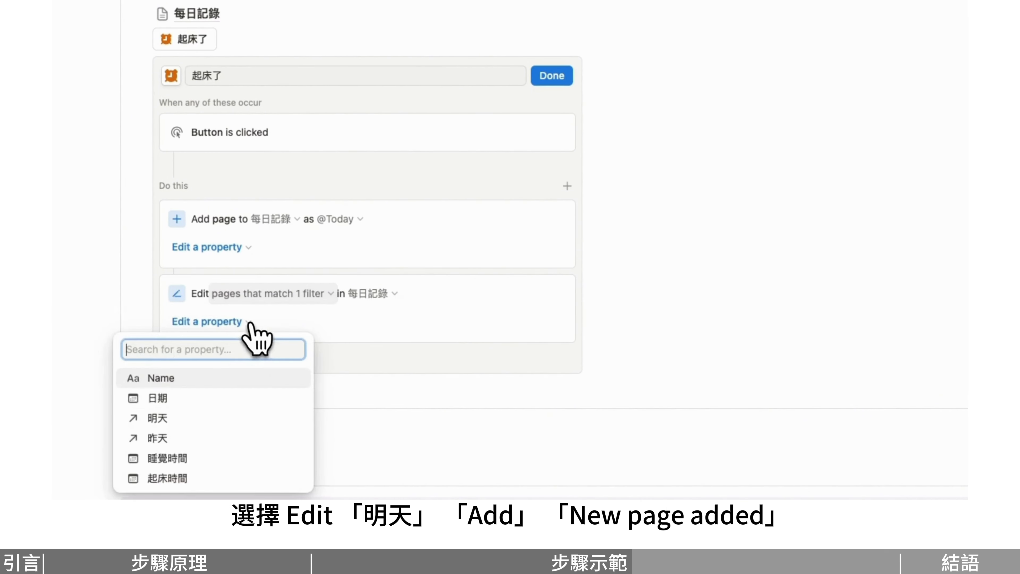
pyautogui.click(237, 420)
pyautogui.click(319, 322)
pyautogui.click(320, 366)
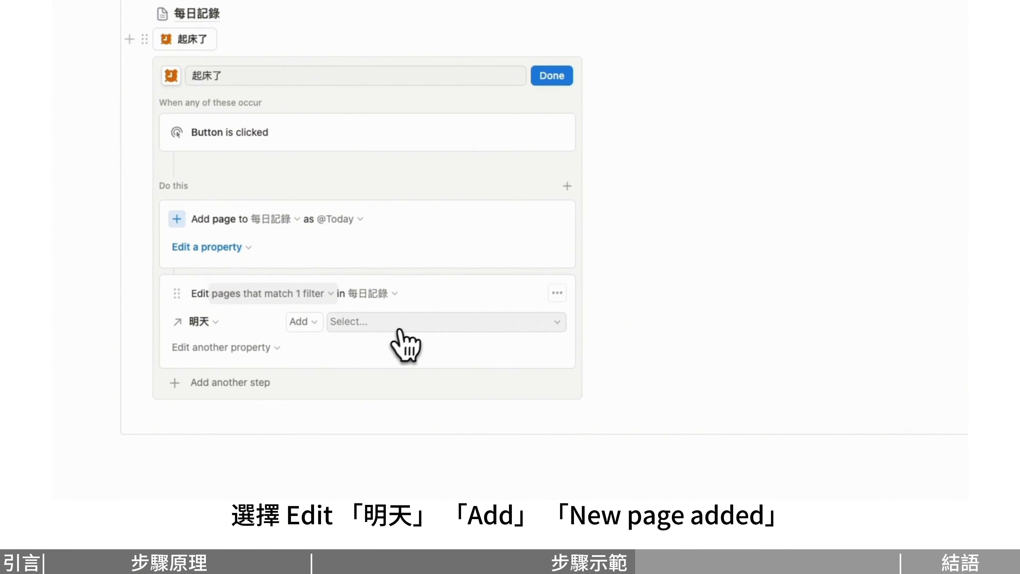
pyautogui.click(402, 323)
pyautogui.click(454, 404)
pyautogui.click(348, 366)
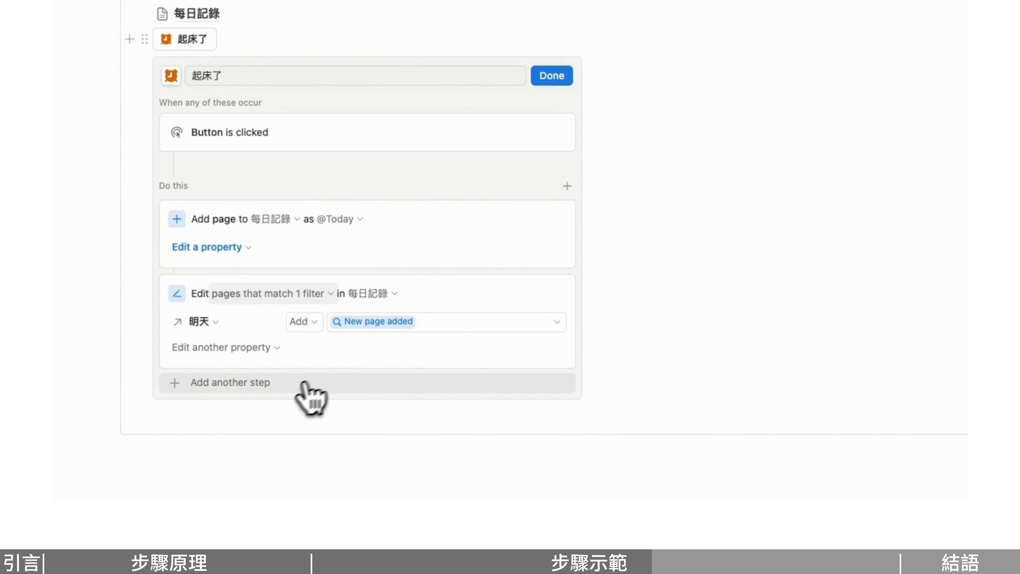
pyautogui.click(281, 391)
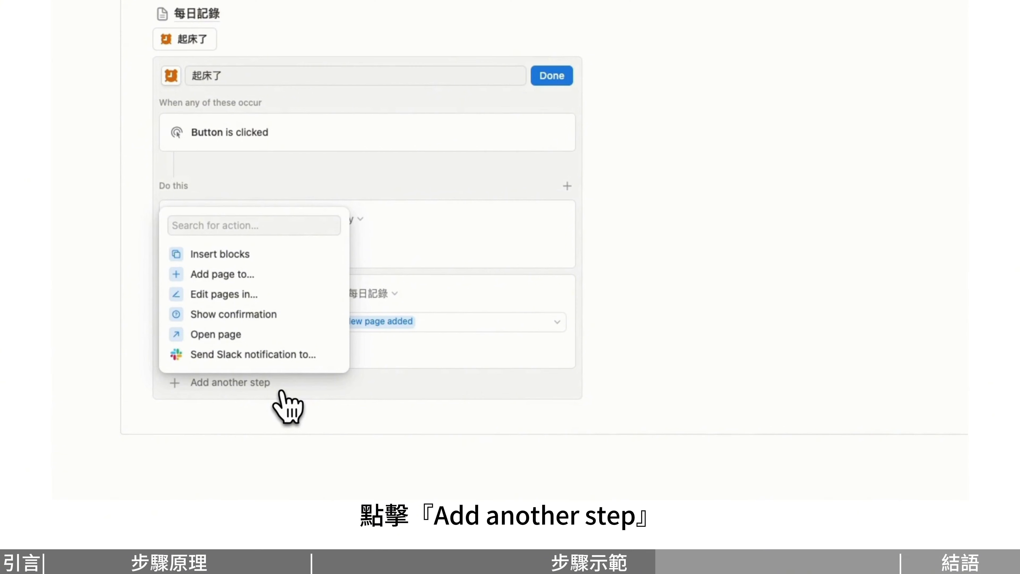
pyautogui.click(283, 297)
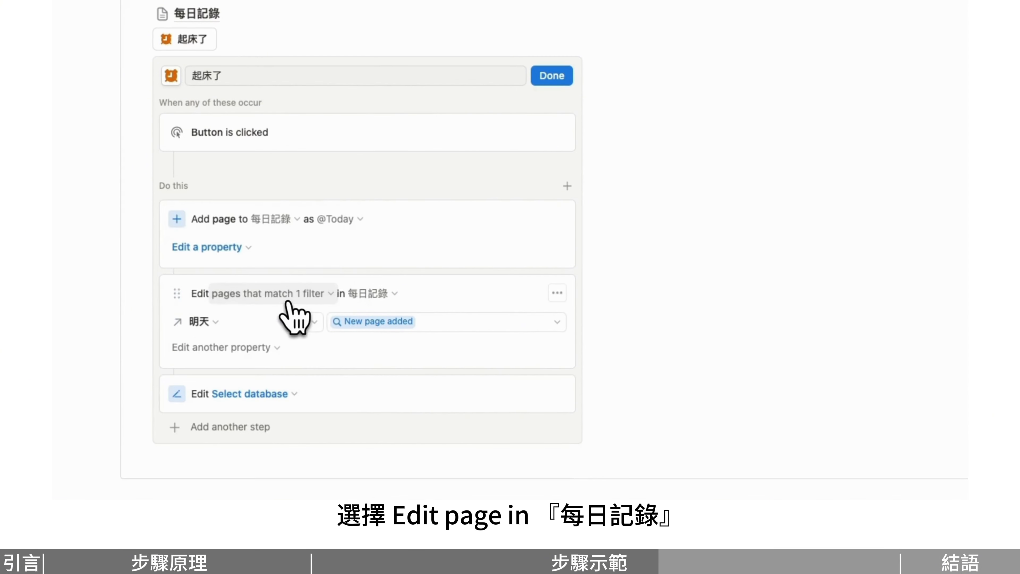
pyautogui.click(274, 398)
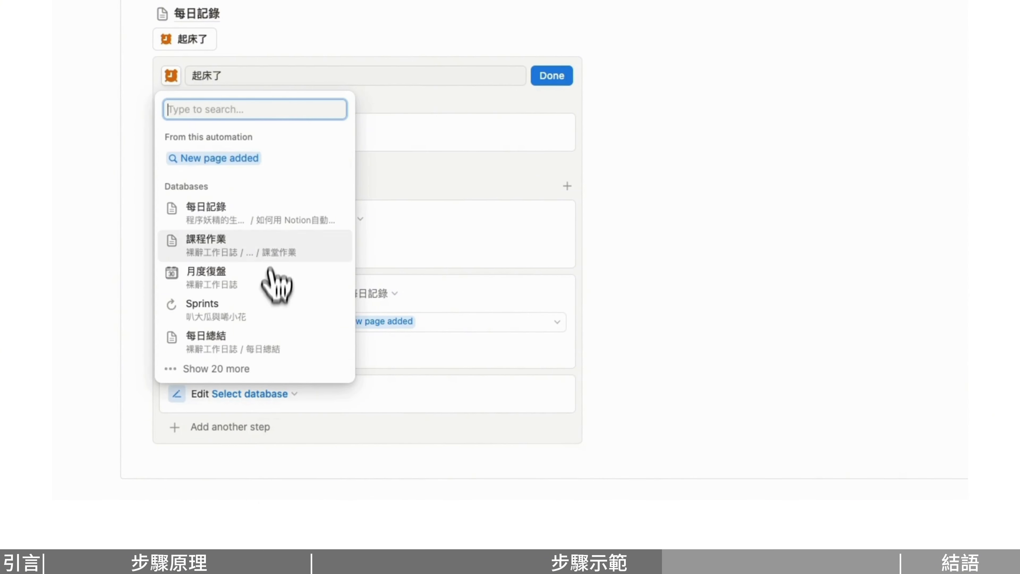
pyautogui.click(277, 223)
pyautogui.click(241, 395)
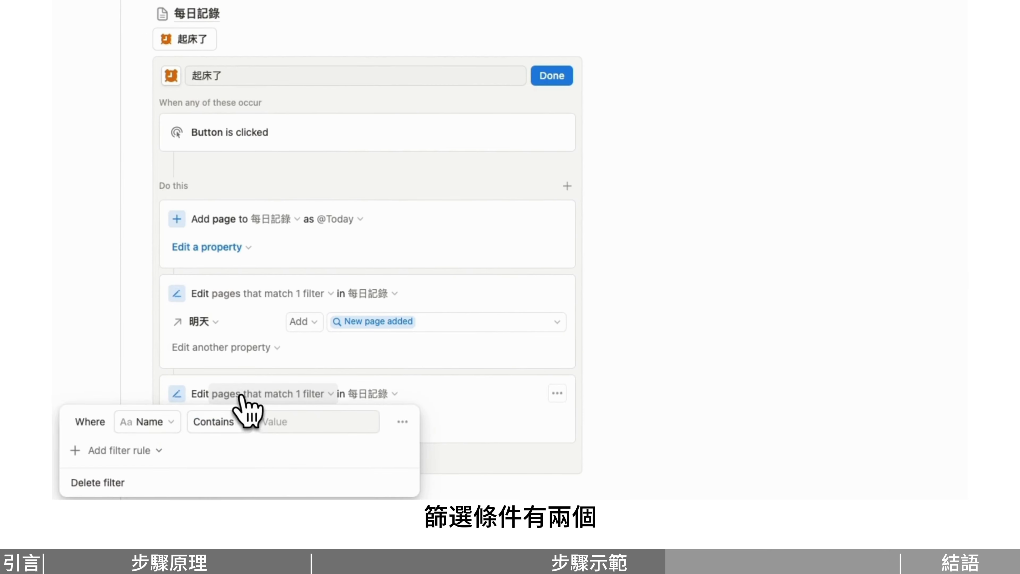
pyautogui.click(285, 422)
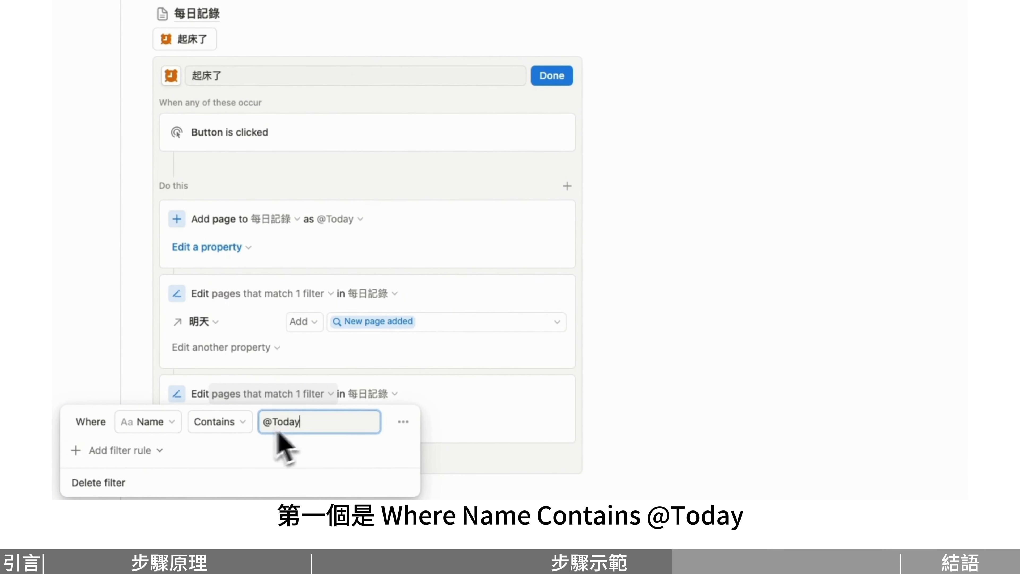
pyautogui.write('@Today')
# Add a second filter rule to the last edit step requiring 起床時間 to be Is empty.
pyautogui.click(171, 451)
pyautogui.click(141, 392)
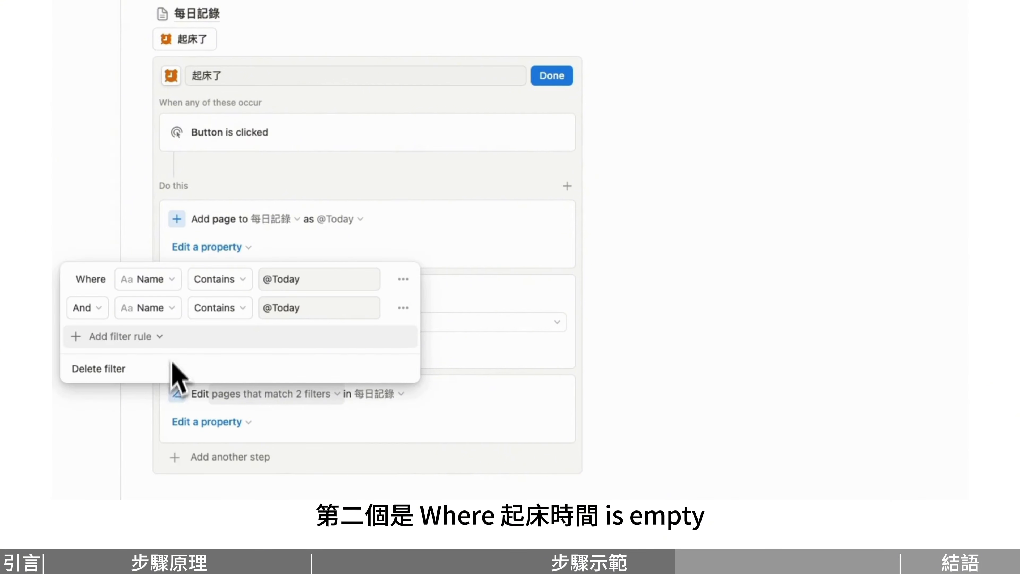
pyautogui.click(169, 308)
pyautogui.click(163, 284)
pyautogui.click(311, 309)
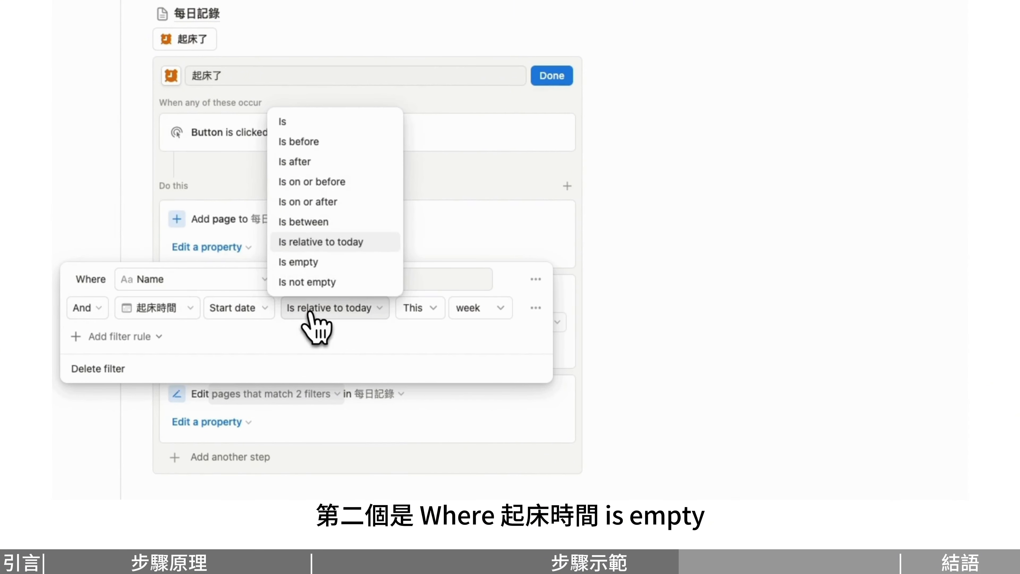
pyautogui.click(321, 262)
pyautogui.click(433, 411)
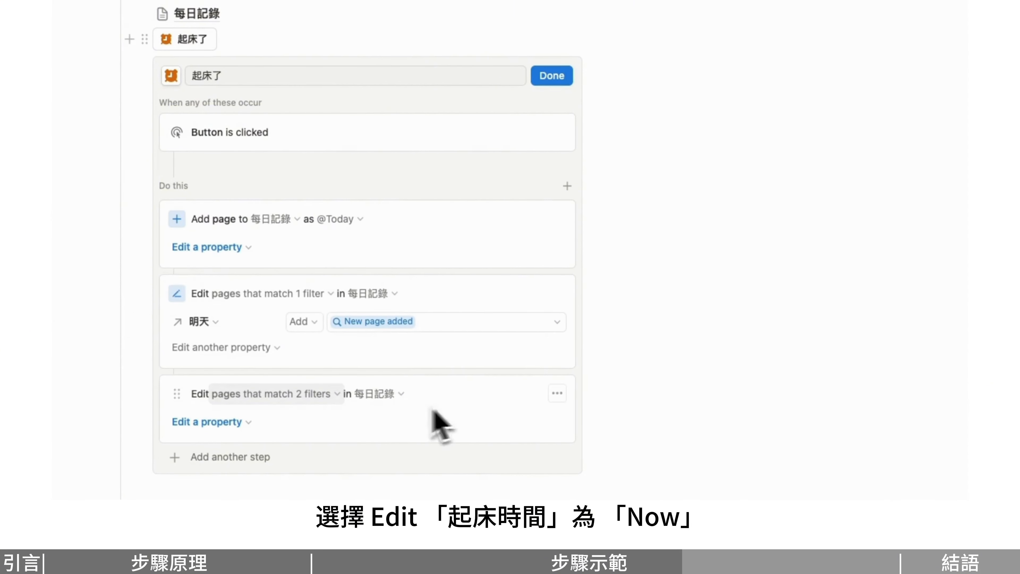
# Make the last edit step set 起床時間 to Now, and finish editing the 起床了 button.
pyautogui.click(225, 422)
pyautogui.click(219, 396)
pyautogui.click(311, 424)
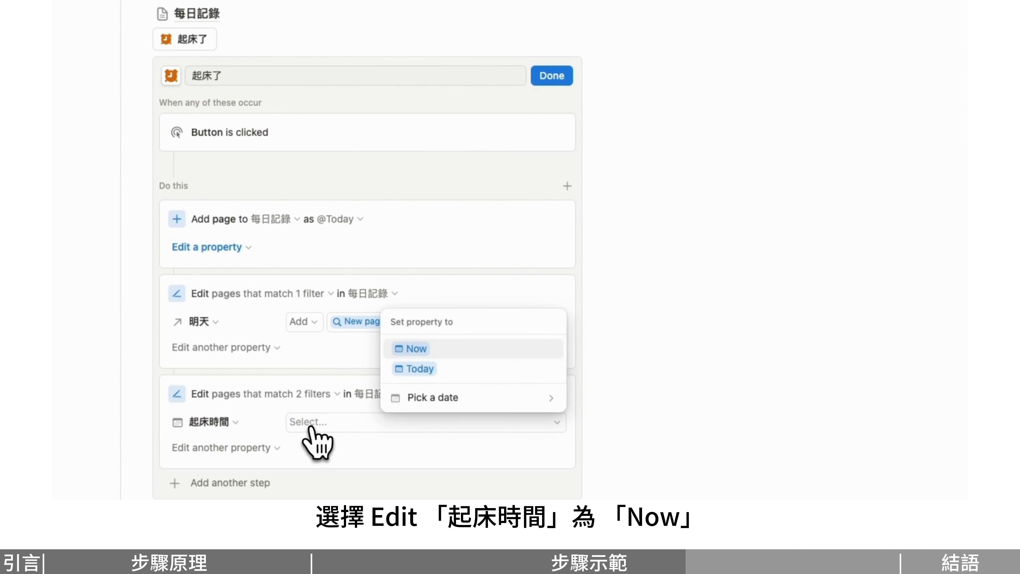
pyautogui.click(440, 350)
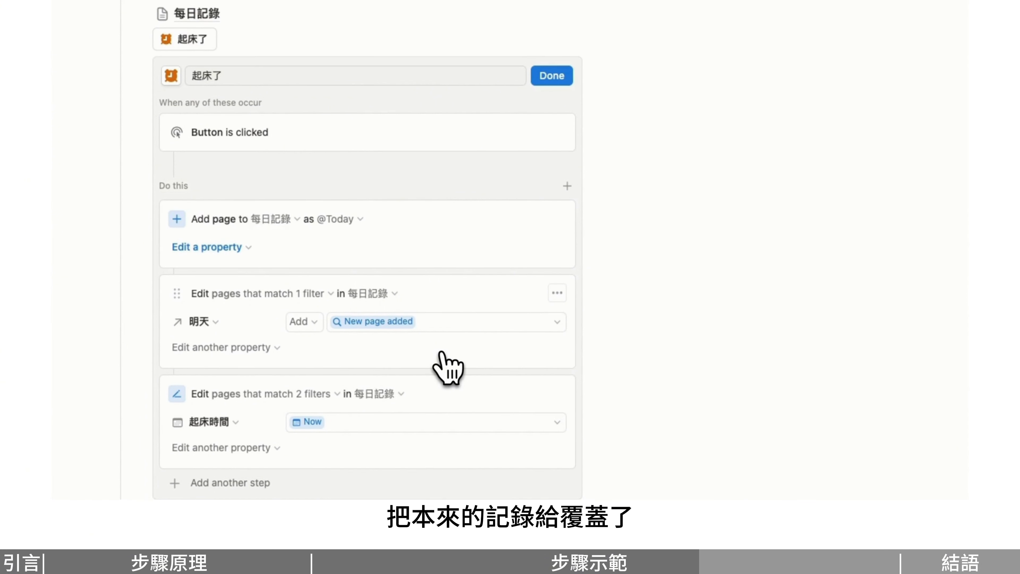
pyautogui.scroll(3, 497, 341)
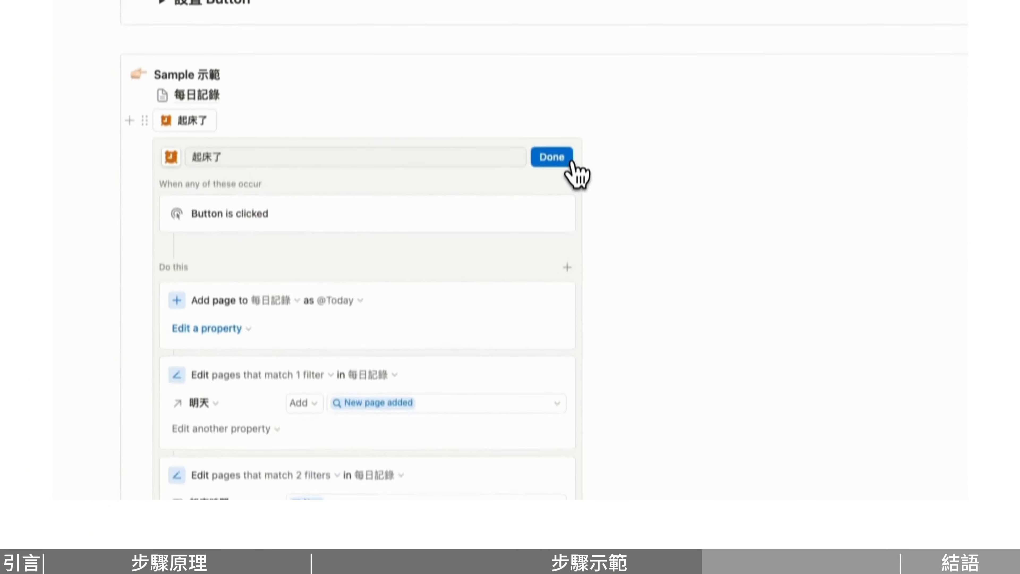
pyautogui.click(563, 161)
# Insert a second button block below 起床了 and name it 睡覺了.
pyautogui.write('/button')
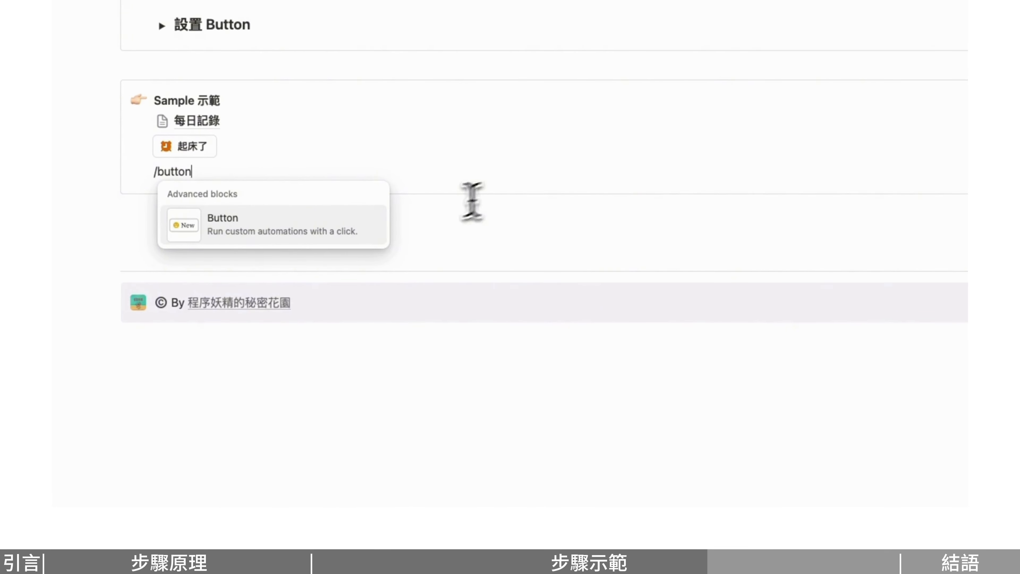
pyautogui.click(374, 226)
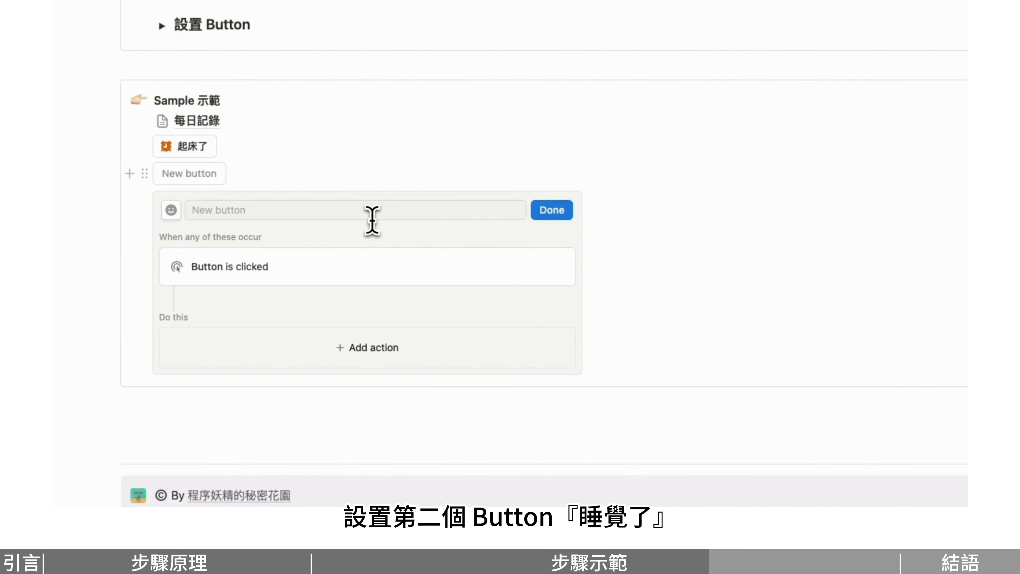
pyautogui.click(375, 213)
pyautogui.write('shuijiaole')
pyautogui.press('space')
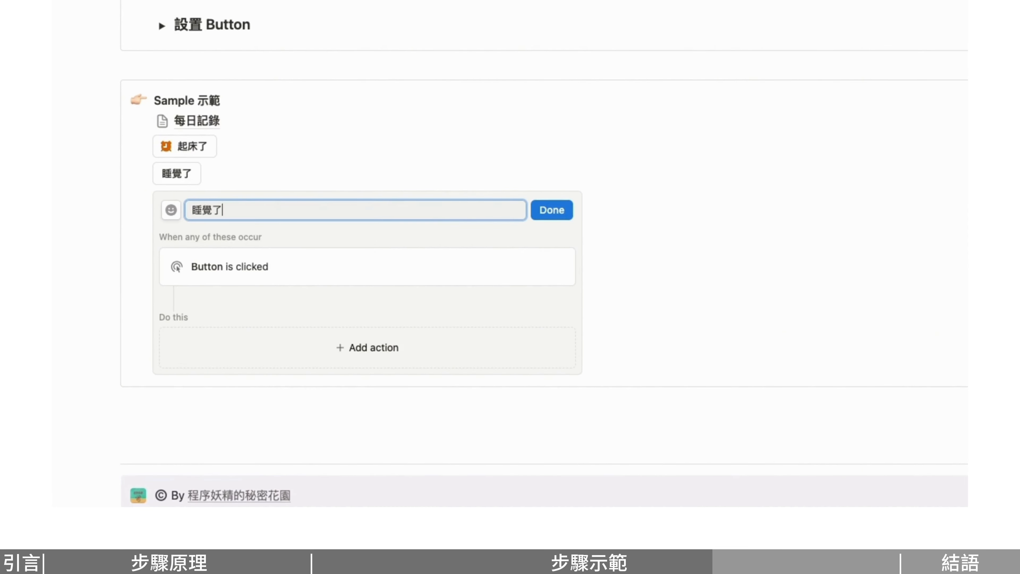
# Give the 睡覺了 button a blue bed icon.
pyautogui.click(171, 209)
pyautogui.click(334, 273)
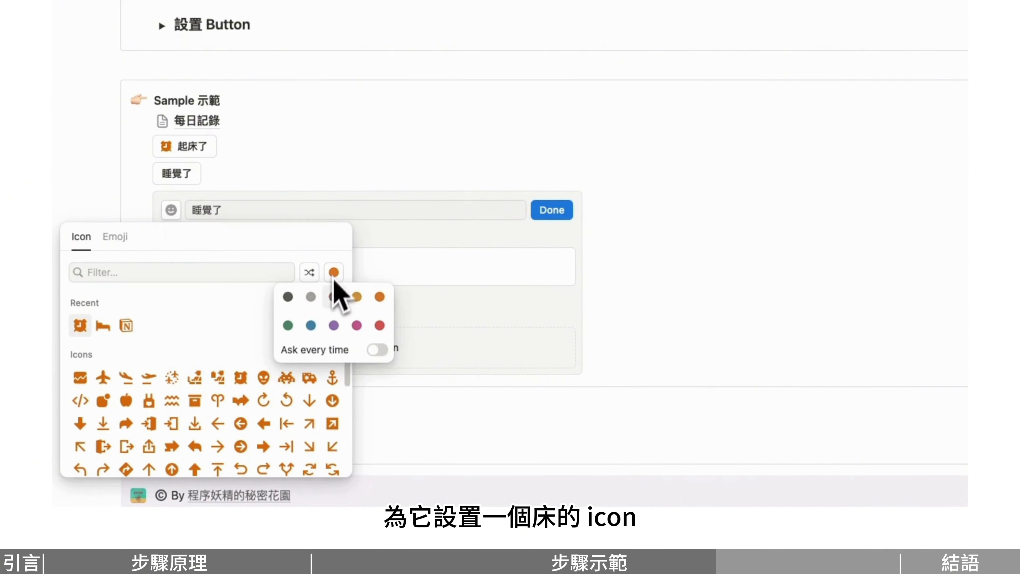
pyautogui.click(311, 325)
pyautogui.click(103, 326)
# Add an action to the 睡覺了 button that edits pages in the 每日記錄 database.
pyautogui.scroll(-3, 114, 258)
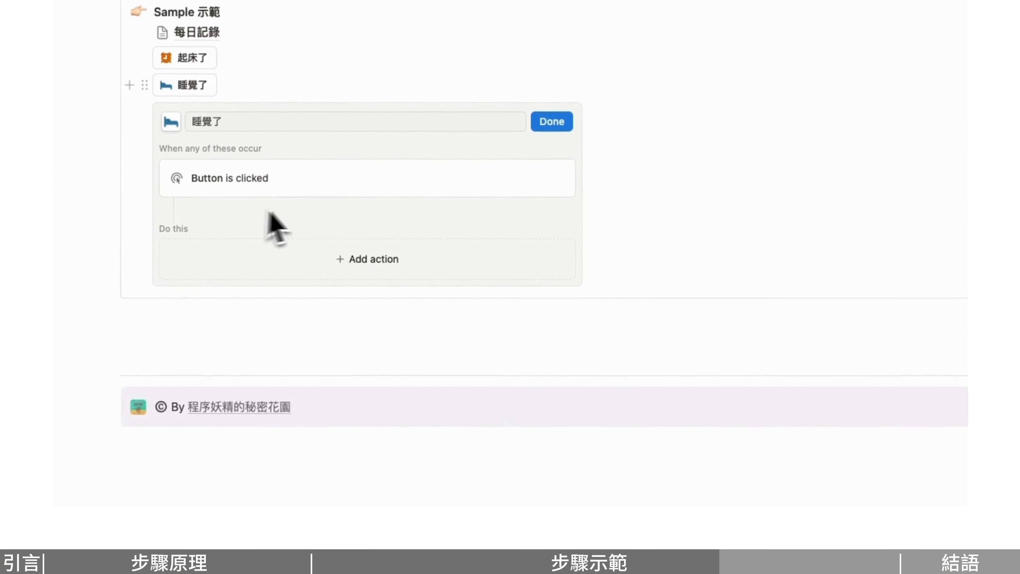
pyautogui.click(390, 259)
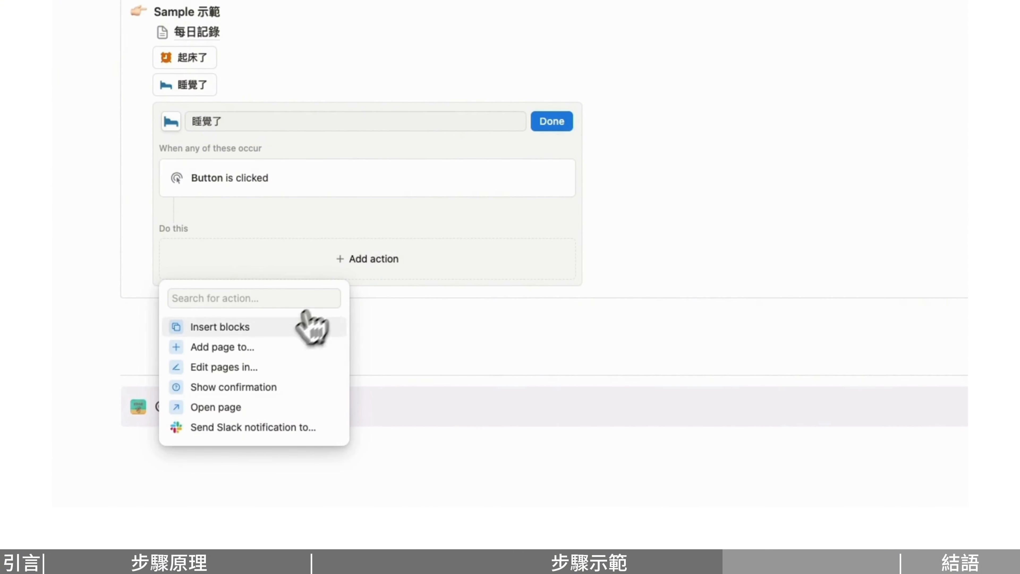
pyautogui.click(273, 366)
pyautogui.click(270, 265)
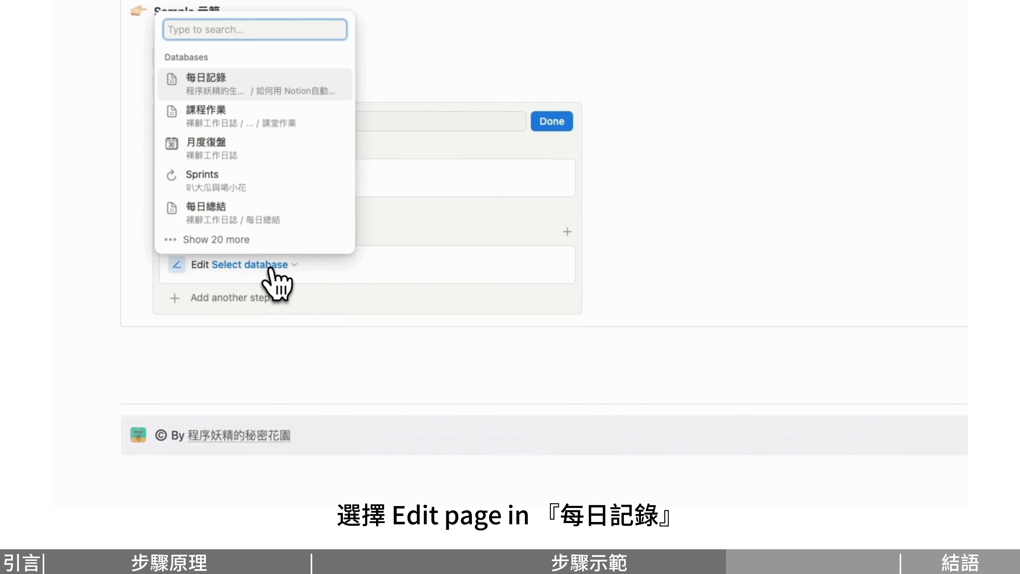
pyautogui.click(275, 86)
# Filter the edited pages to those whose 睡覺時間 Is empty.
pyautogui.click(244, 264)
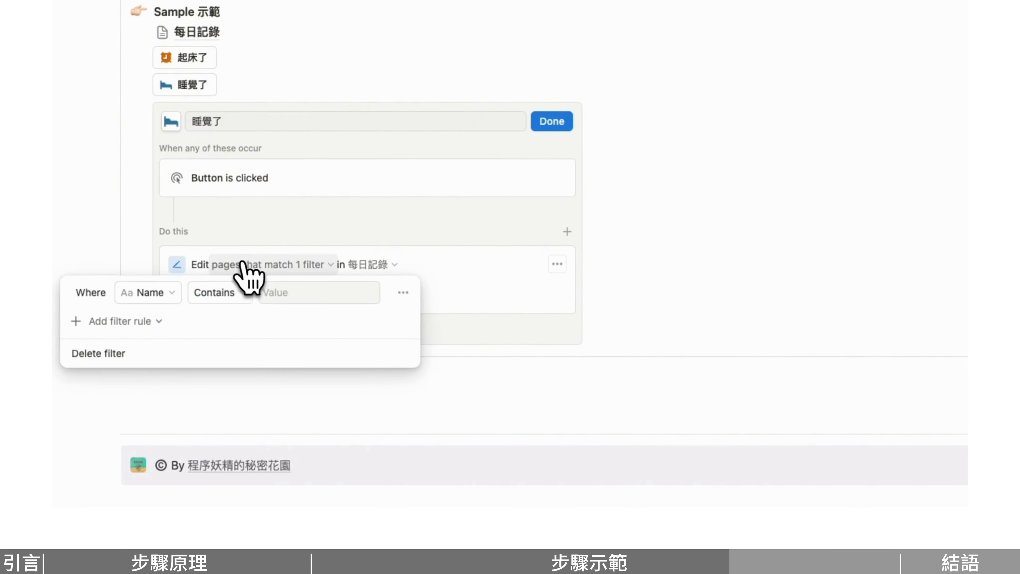
pyautogui.click(166, 293)
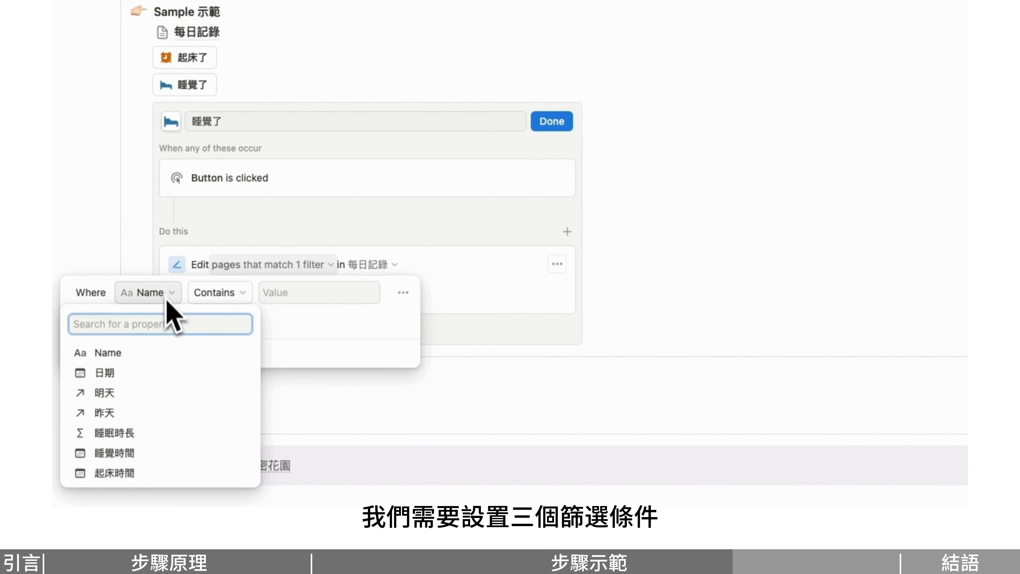
pyautogui.scroll(-1, 171, 438)
pyautogui.click(172, 440)
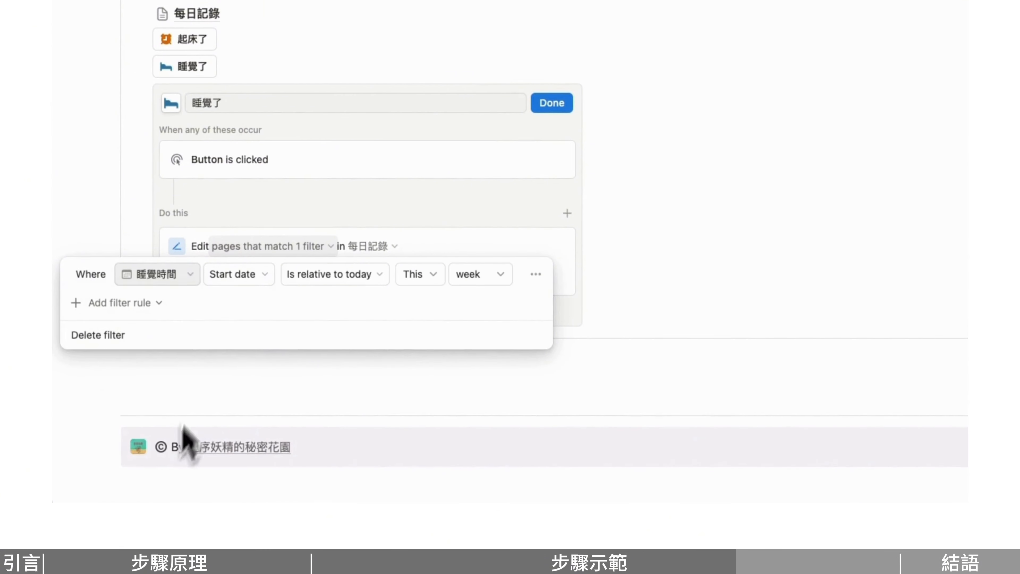
pyautogui.click(316, 274)
pyautogui.click(317, 440)
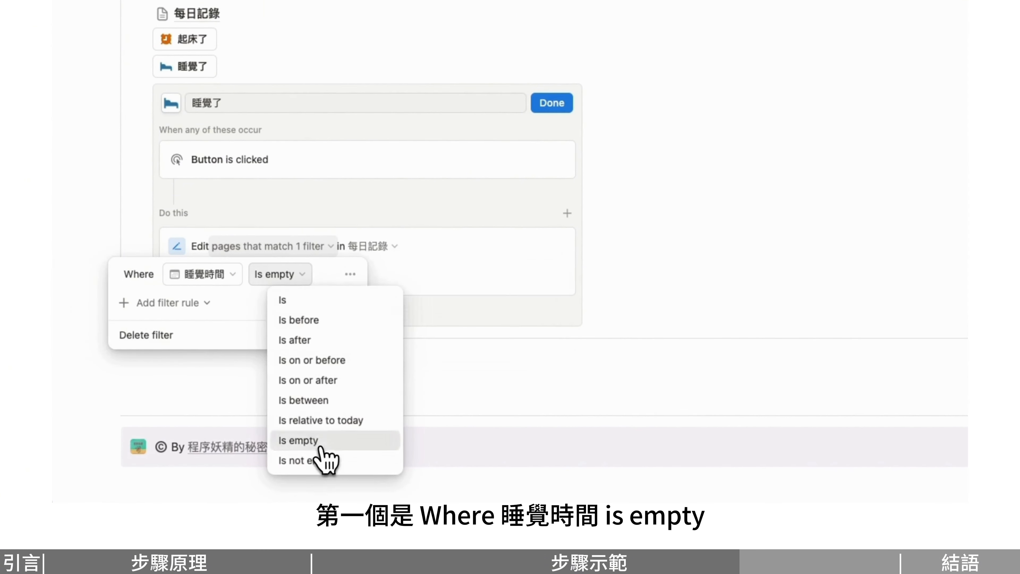
# Add a second filter rule requiring 起床時間 to be Is not empty.
pyautogui.click(192, 310)
pyautogui.click(197, 328)
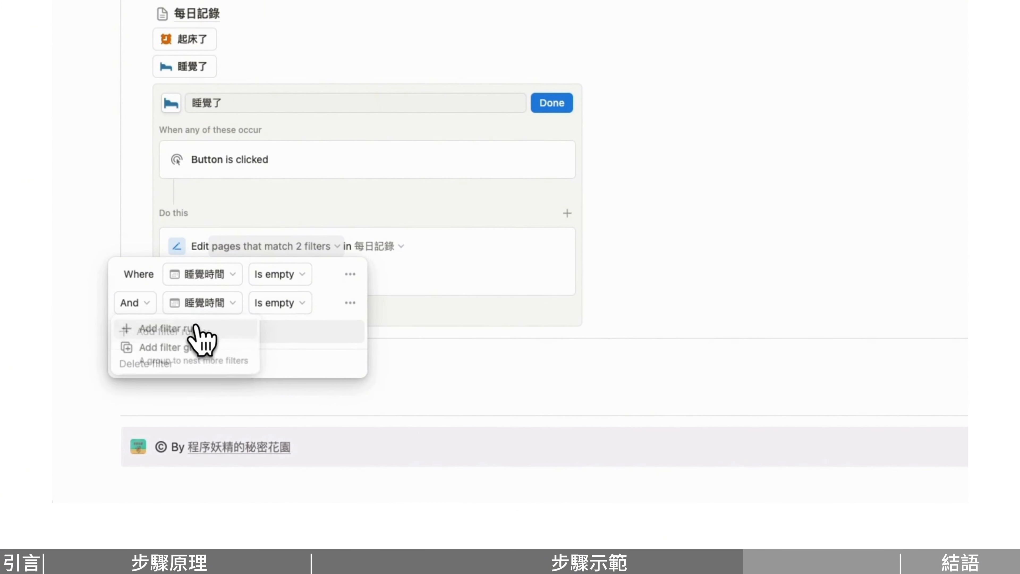
pyautogui.click(207, 306)
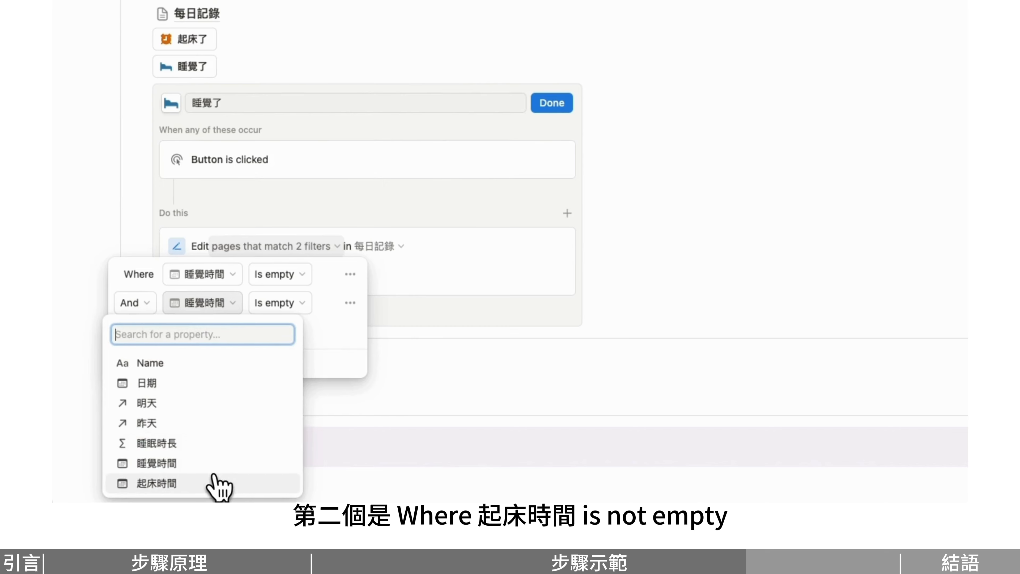
pyautogui.click(221, 484)
pyautogui.click(290, 302)
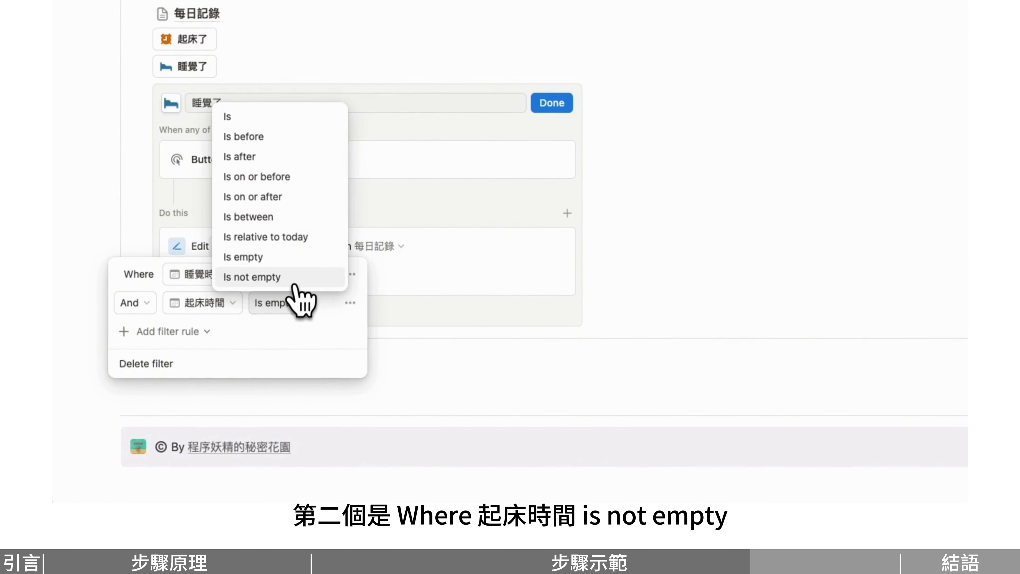
pyautogui.click(297, 279)
pyautogui.click(217, 331)
pyautogui.click(209, 378)
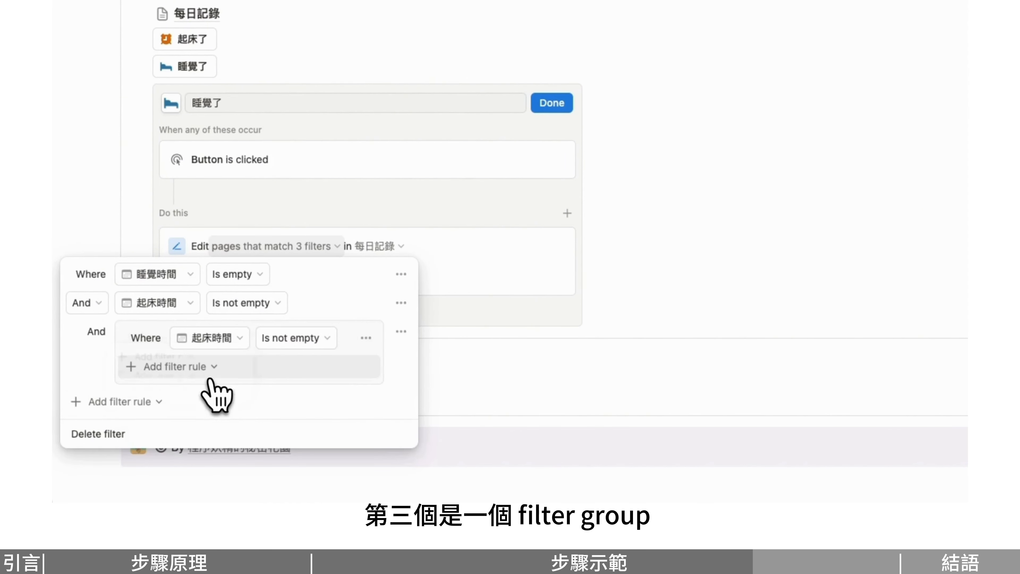
pyautogui.click(209, 338)
pyautogui.click(165, 192)
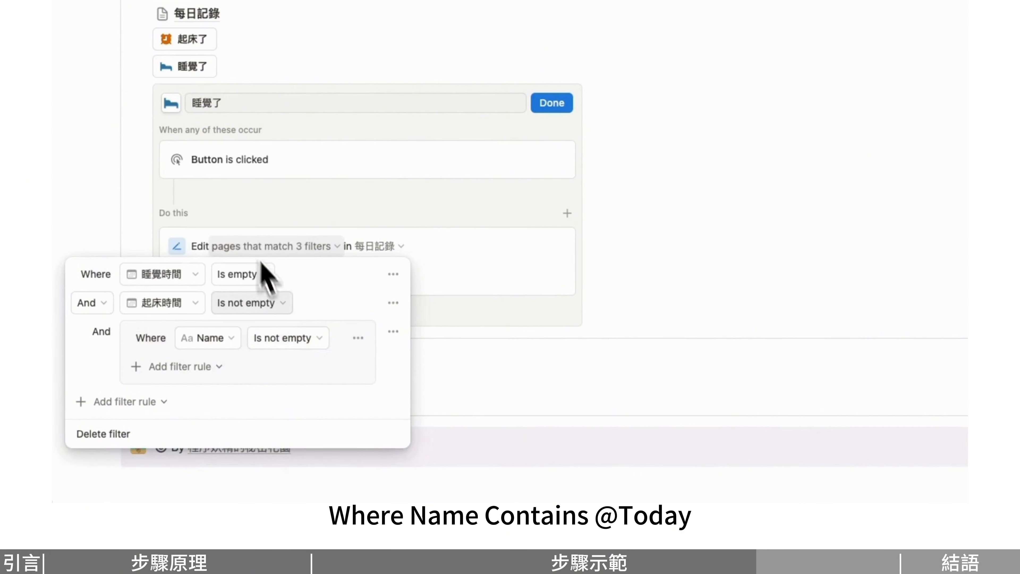
pyautogui.click(288, 338)
pyautogui.click(290, 214)
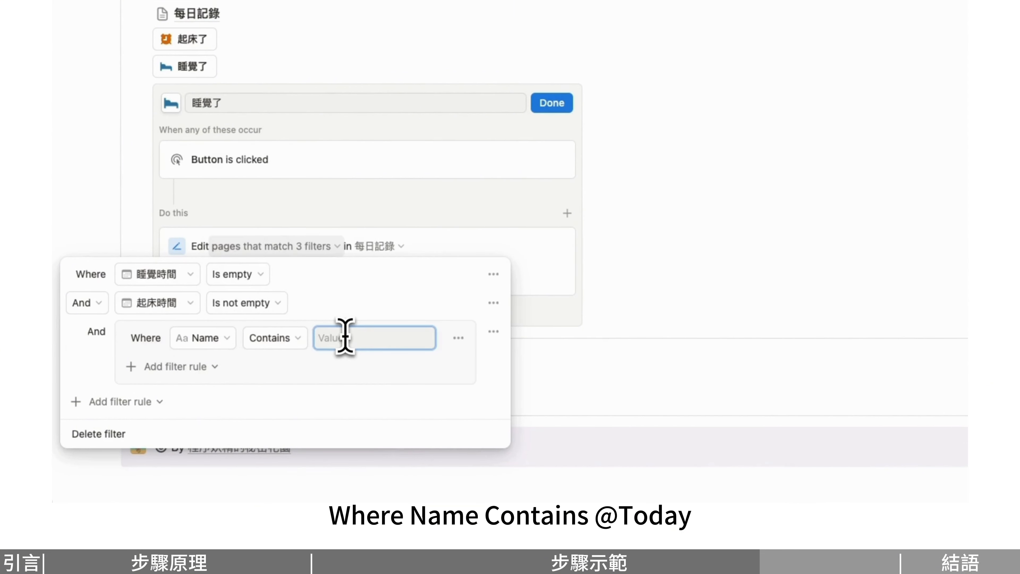
pyautogui.click(225, 367)
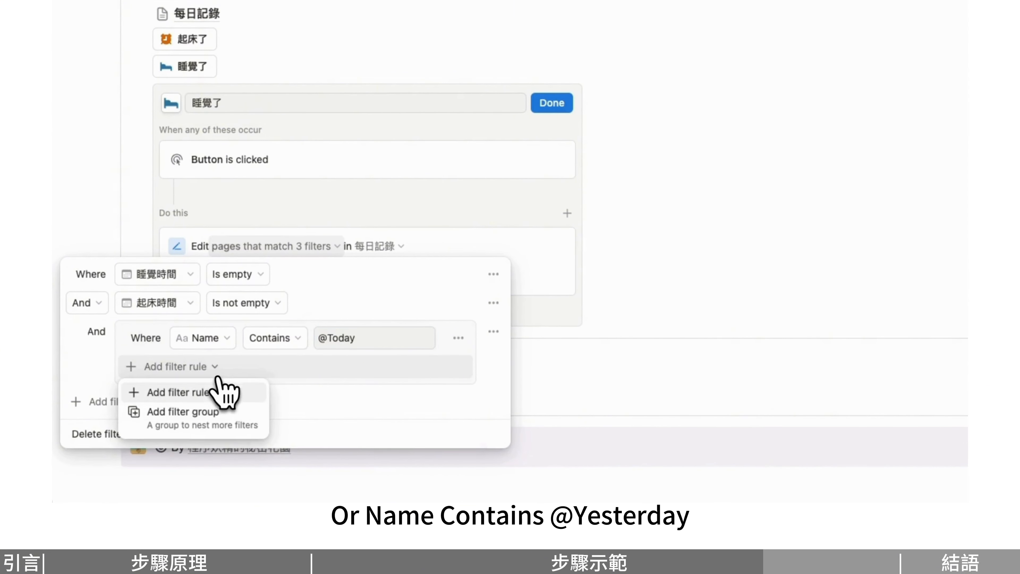
pyautogui.click(228, 390)
pyautogui.click(352, 367)
pyautogui.write('@Ye')
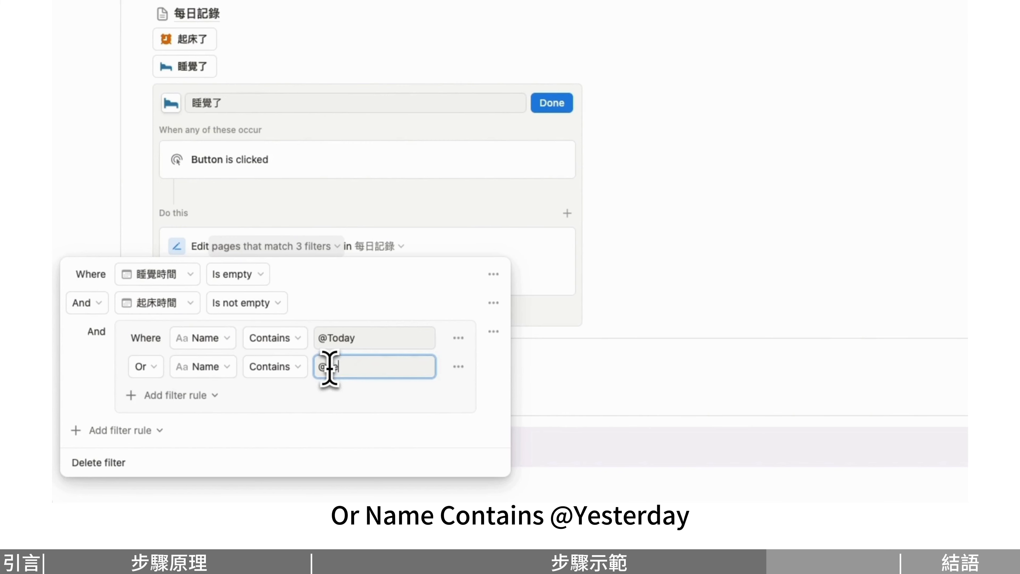
pyautogui.write('sterday')
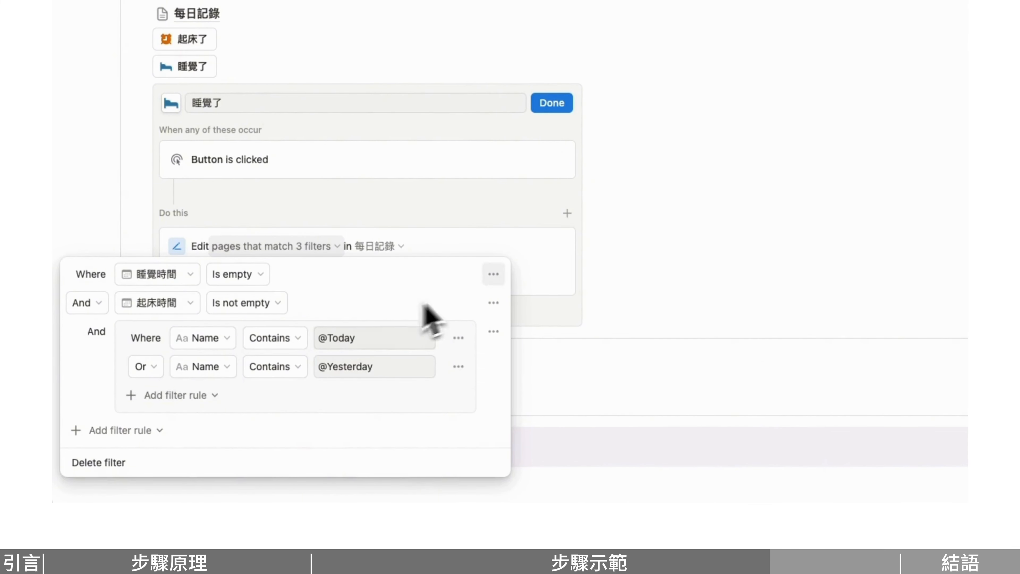
pyautogui.click(573, 273)
# Make the edit step set 睡覺時間 to Now, and finish editing the 睡覺了 button.
pyautogui.click(248, 278)
pyautogui.click(250, 410)
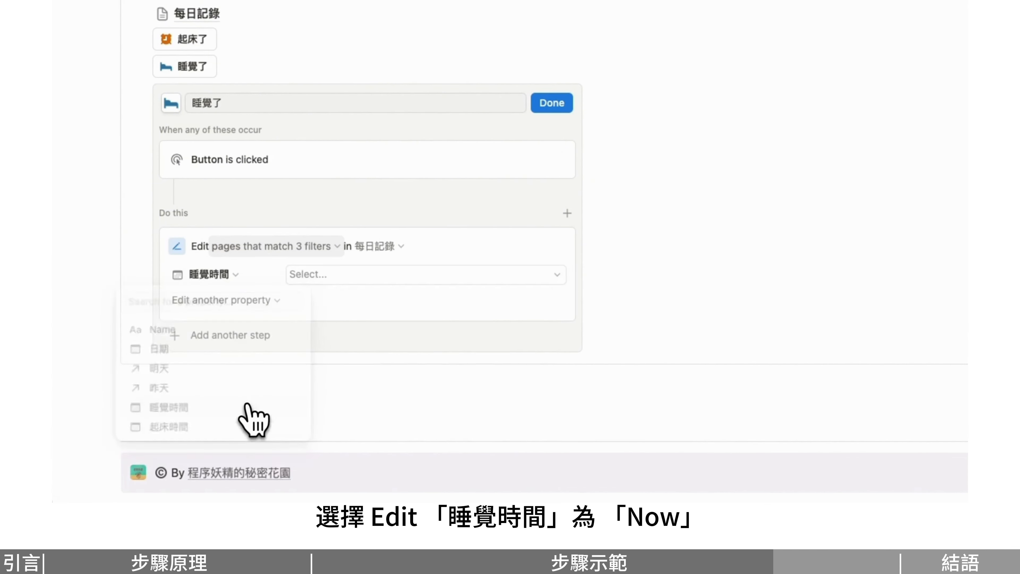
pyautogui.click(355, 277)
pyautogui.click(415, 324)
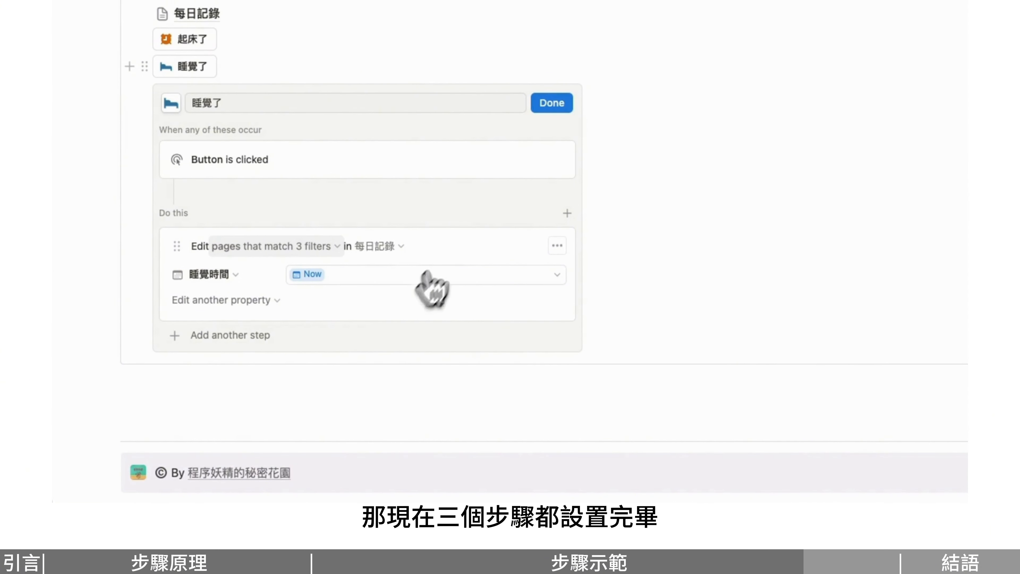
pyautogui.scroll(5, 547, 193)
pyautogui.click(555, 289)
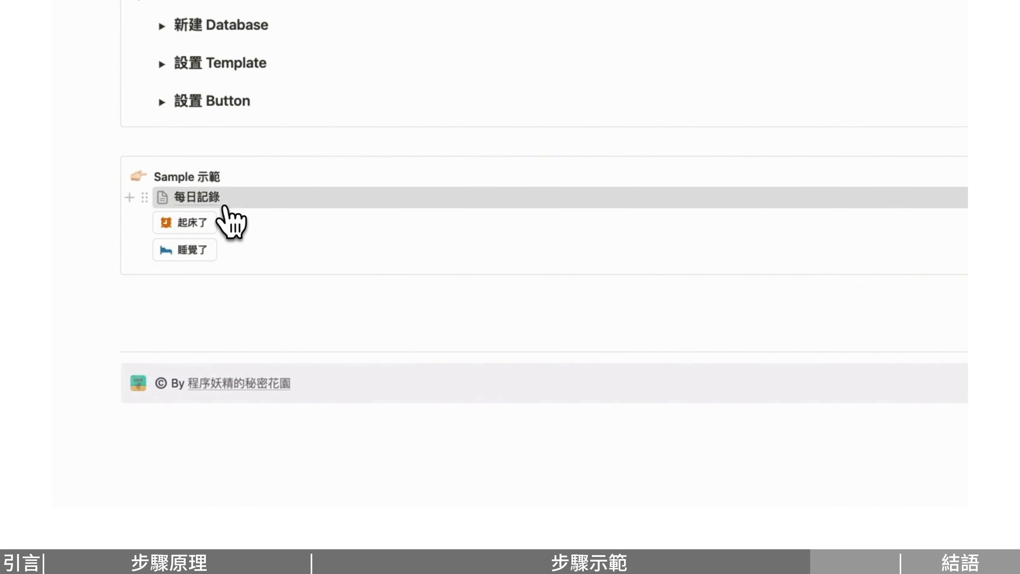
# Open the 每日記錄 database and delete its three default blank records.
pyautogui.click(217, 200)
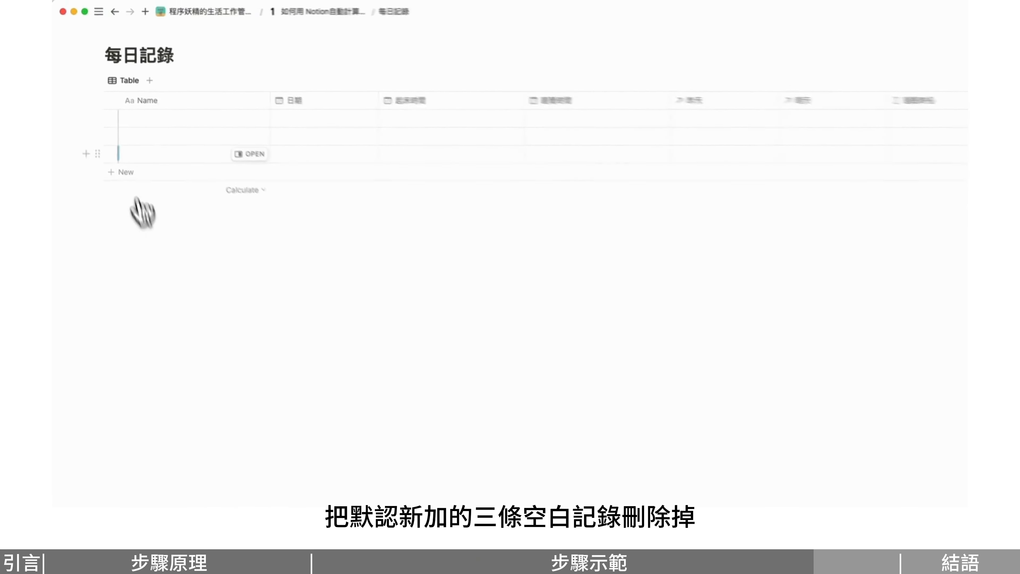
pyautogui.click(131, 129)
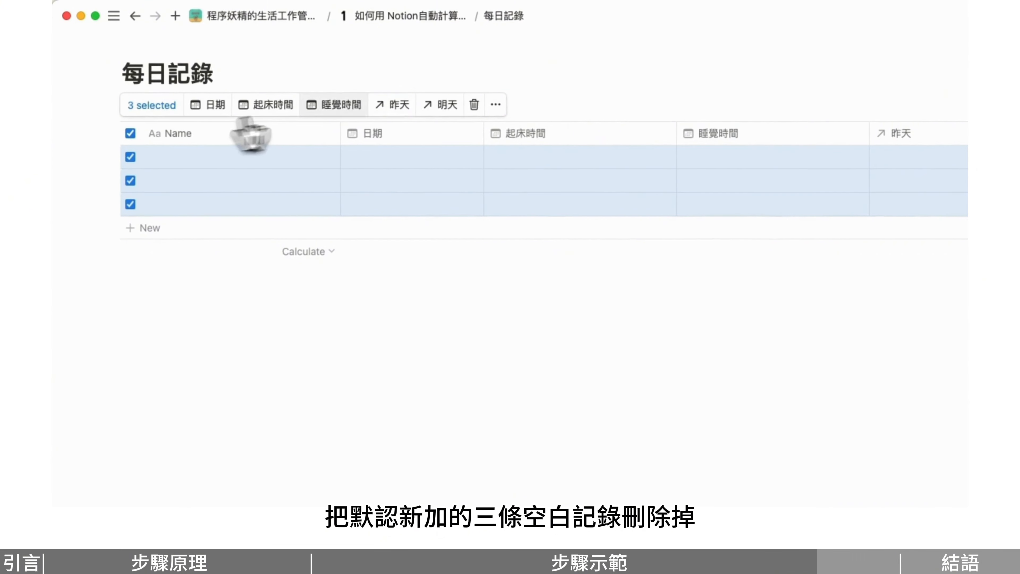
pyautogui.click(474, 105)
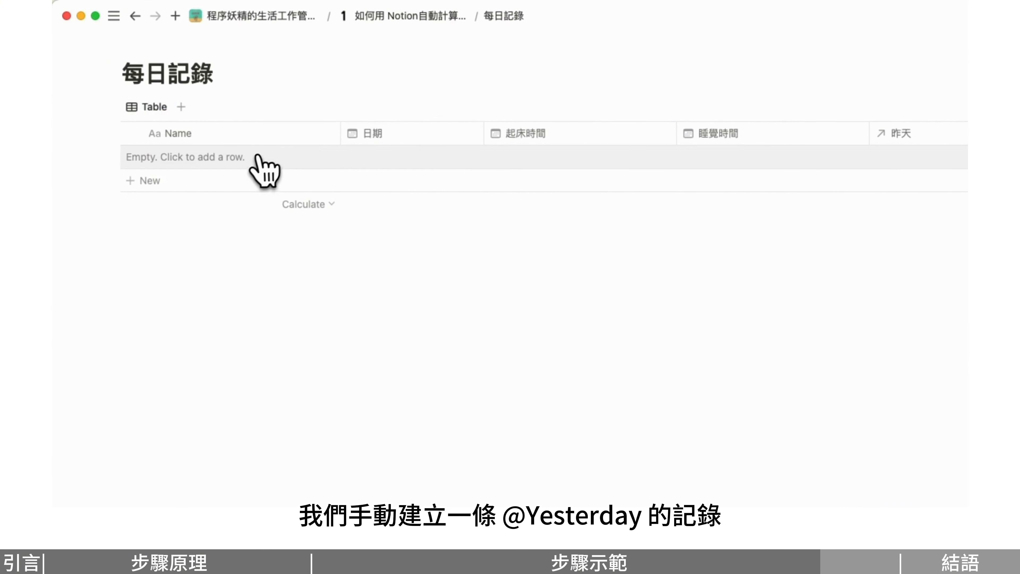
pyautogui.click(257, 166)
pyautogui.write('@Yes')
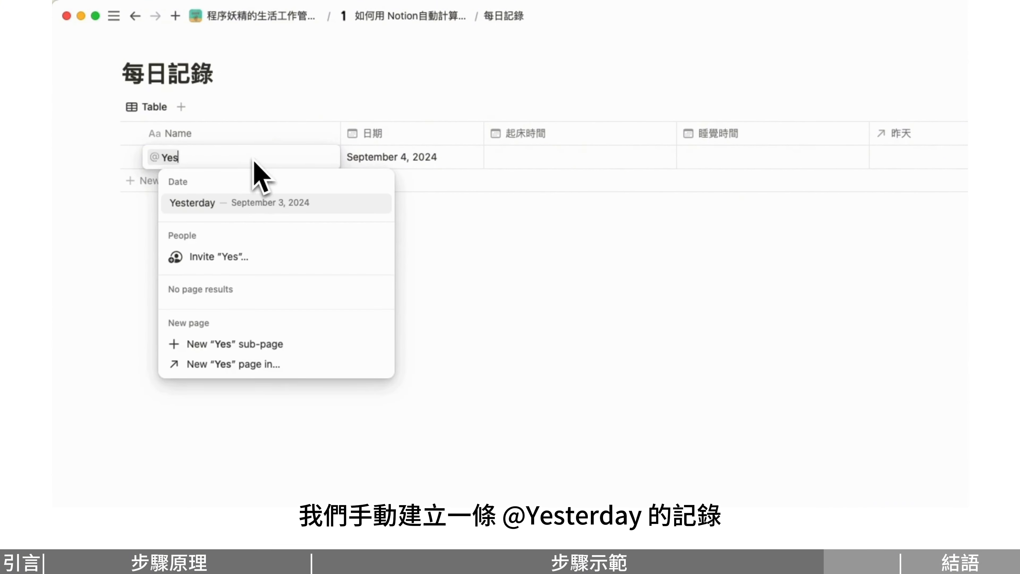
pyautogui.click(268, 201)
pyautogui.press('Escape')
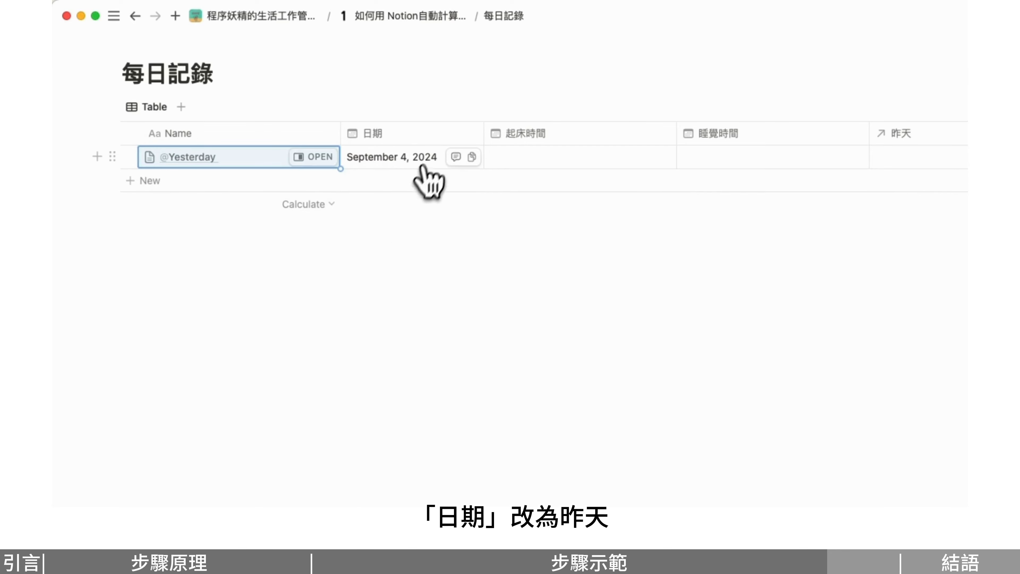
pyautogui.click(430, 158)
pyautogui.click(414, 260)
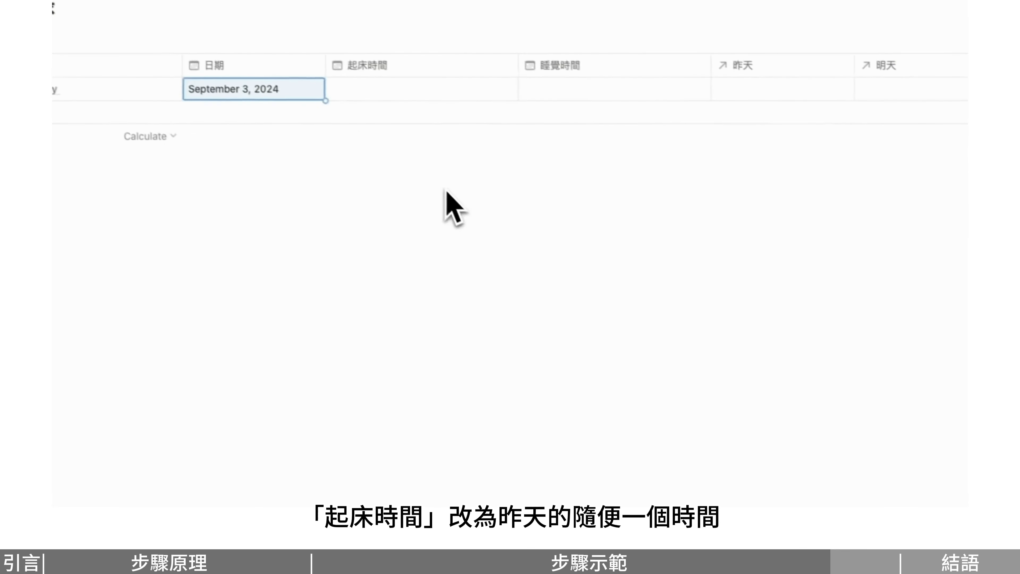
pyautogui.click(432, 86)
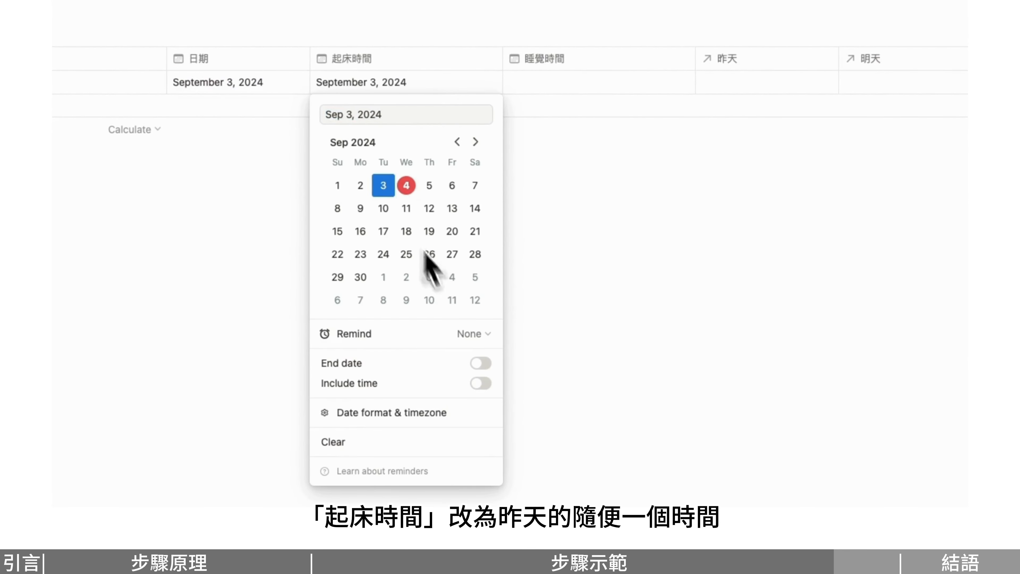
pyautogui.click(480, 383)
pyautogui.press('Escape')
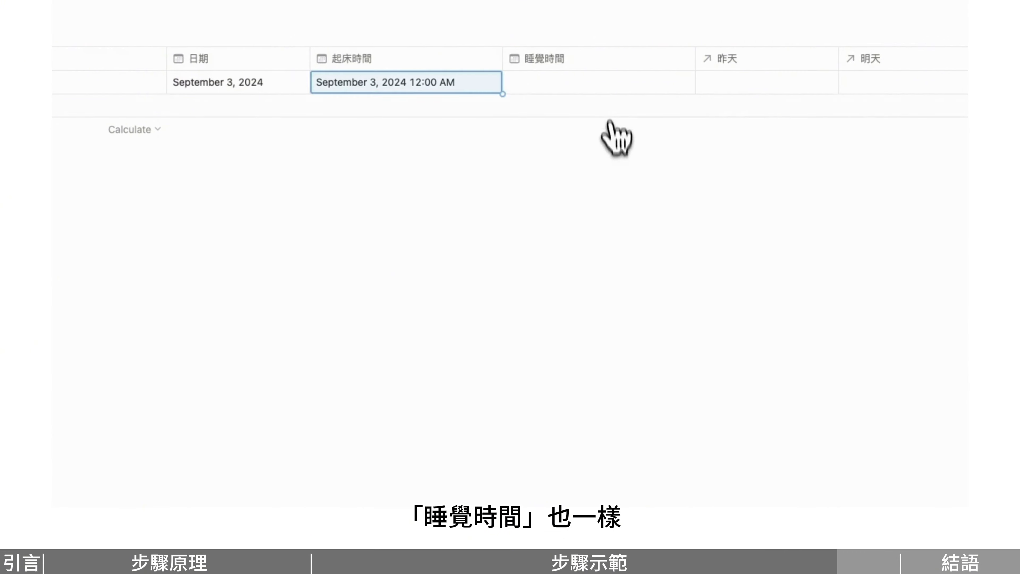
pyautogui.click(609, 86)
pyautogui.click(577, 186)
pyautogui.click(675, 383)
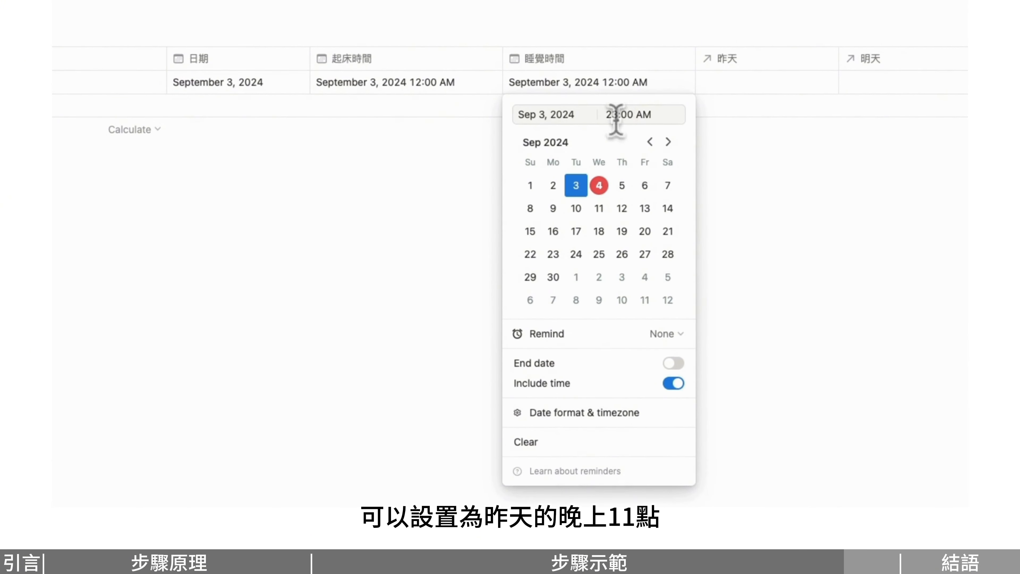
pyautogui.press('Return')
pyautogui.press('Escape')
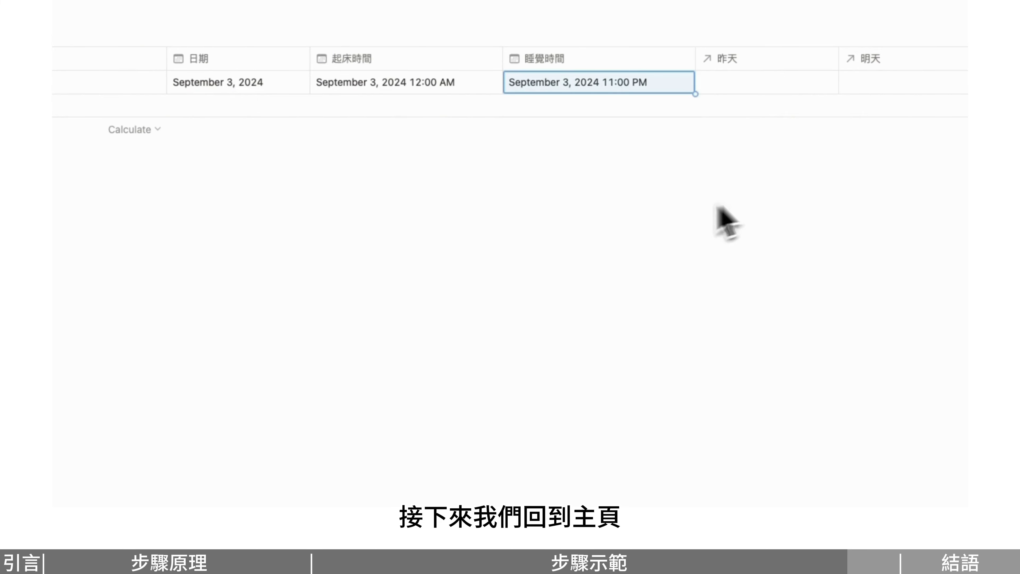
# Return to the main page 如何用 Notion自動計算每天的睡眠時長 and run the 起床了 button to log today's wake-up time.
pyautogui.click(401, 18)
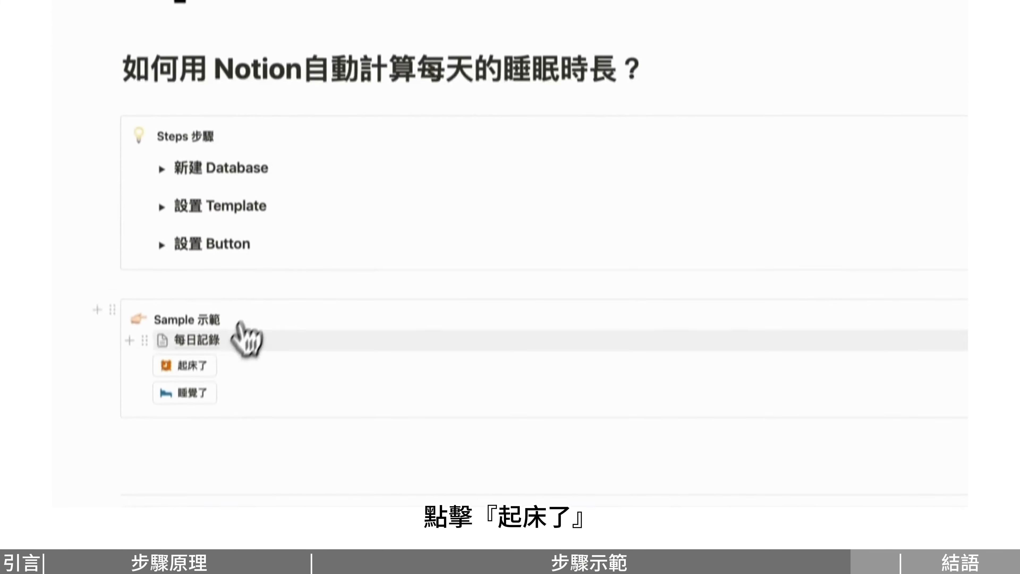
pyautogui.click(189, 365)
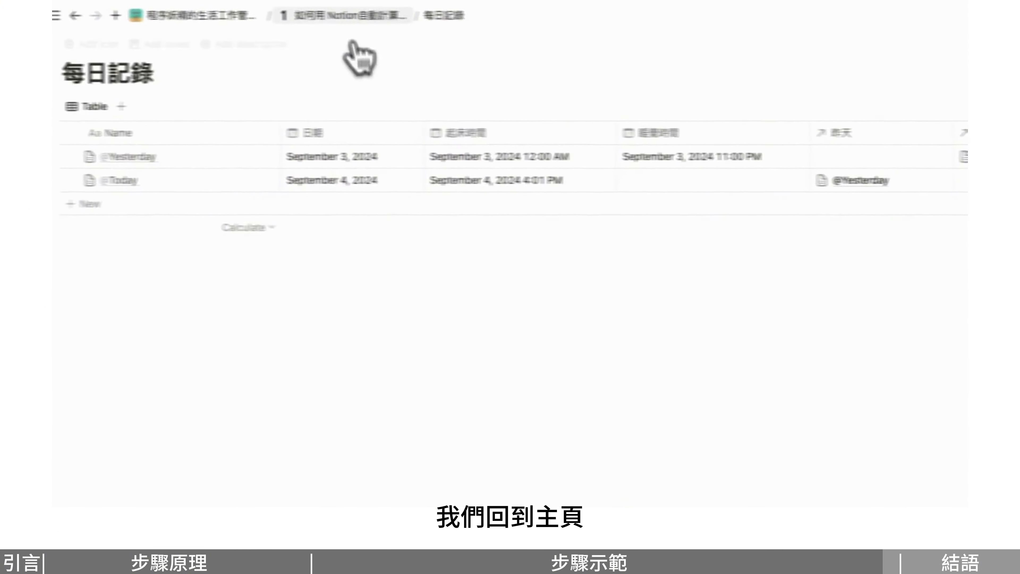
# Go back to the main page, run the 睡覺了 button to log today's bedtime, and open the 每日記錄 database.
pyautogui.click(354, 16)
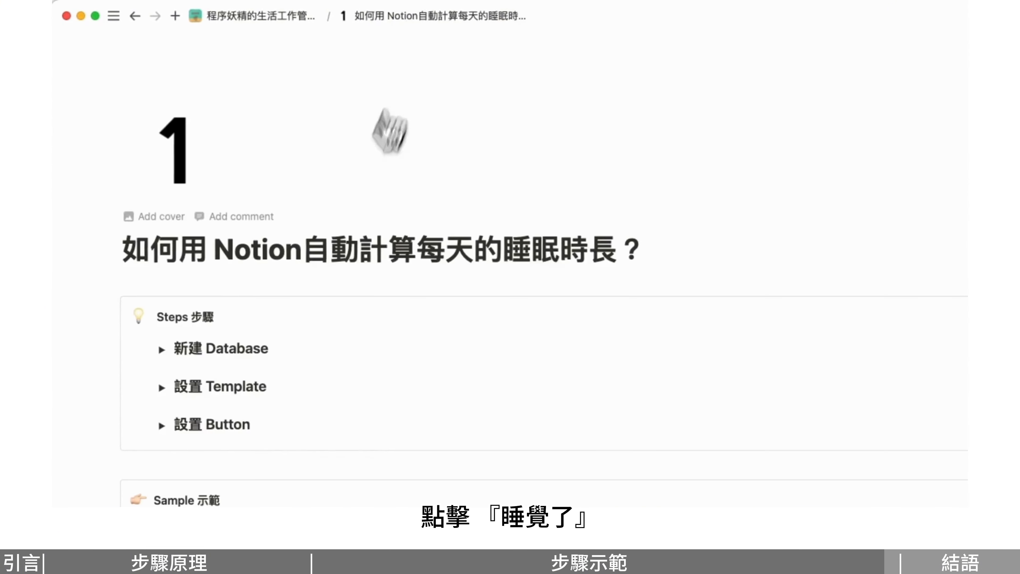
pyautogui.scroll(-5, 221, 360)
pyautogui.click(198, 356)
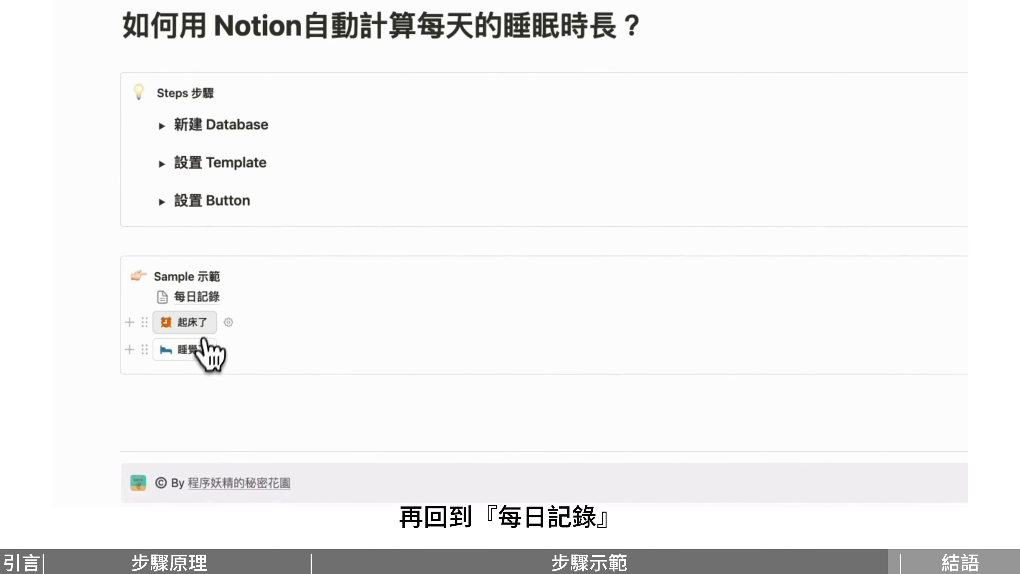
pyautogui.click(213, 301)
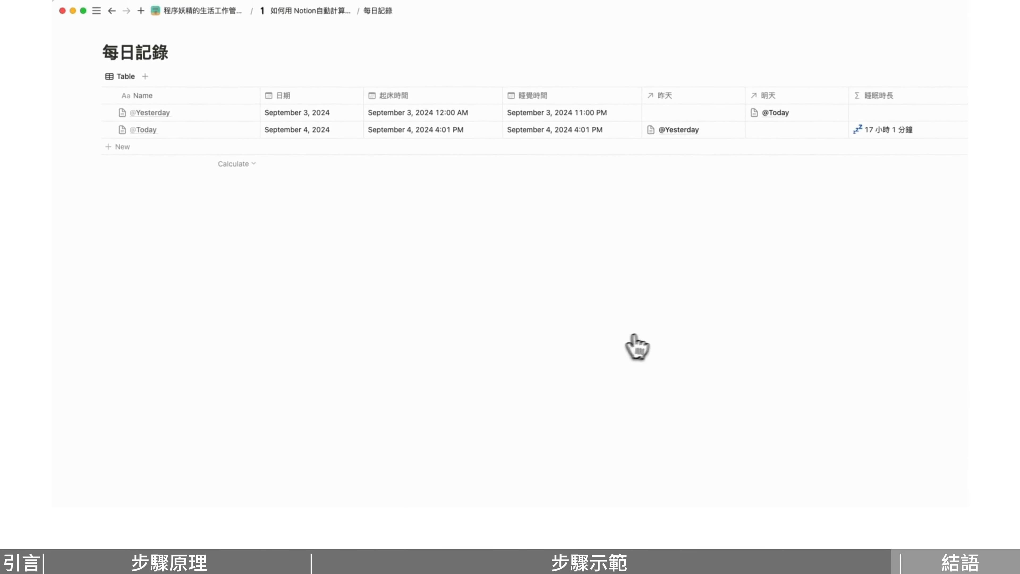